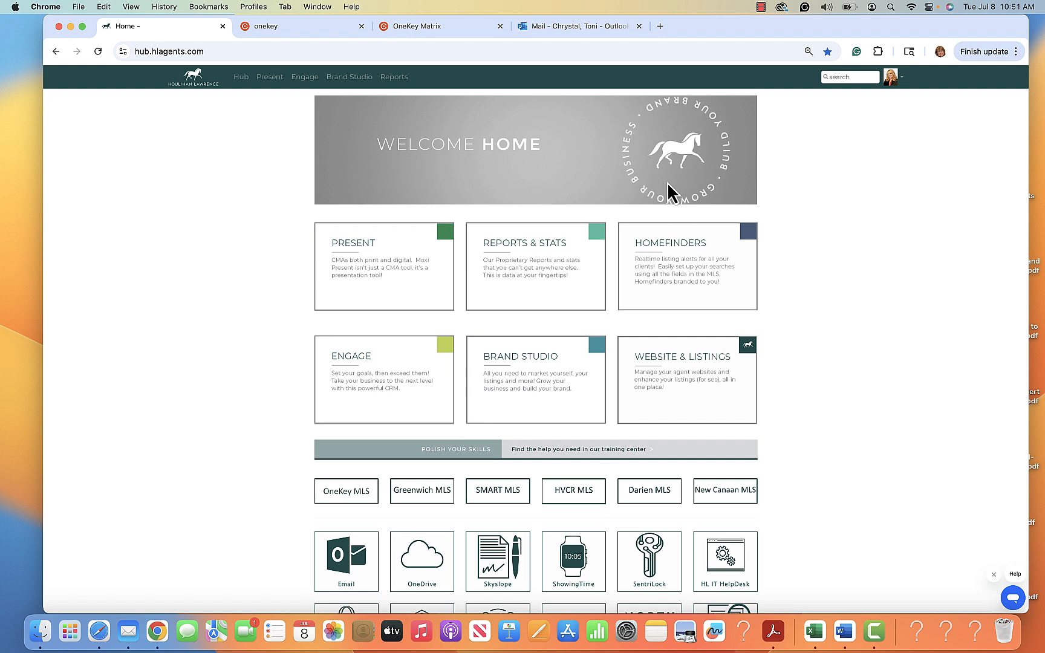
# Open MoxiEngage from the Engage card and go to the Campaigns list.
pyautogui.click(390, 366)
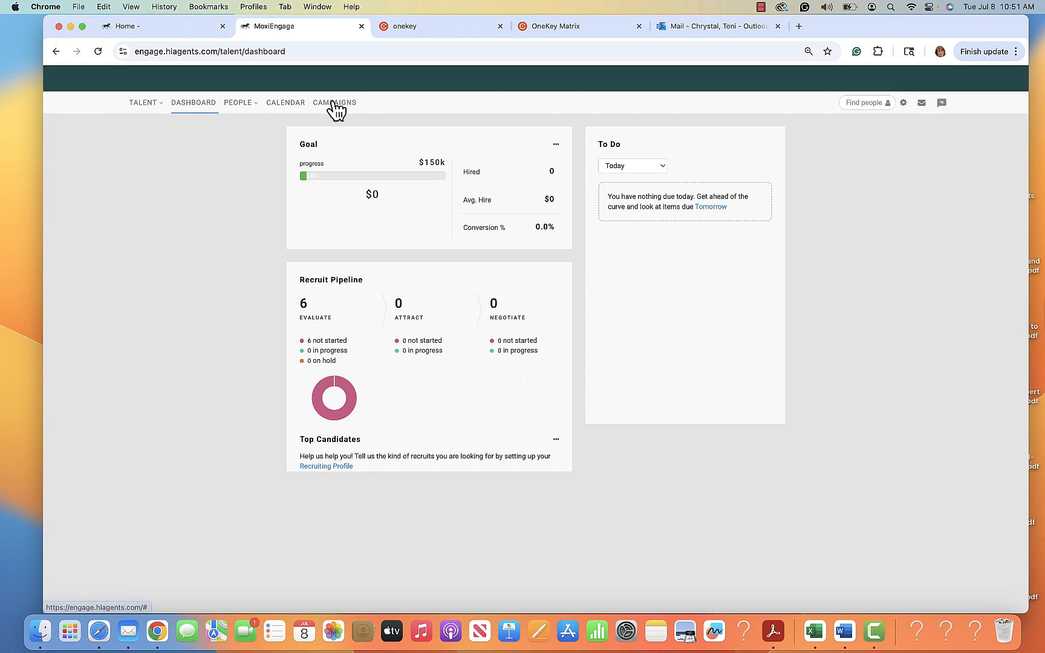
pyautogui.click(335, 103)
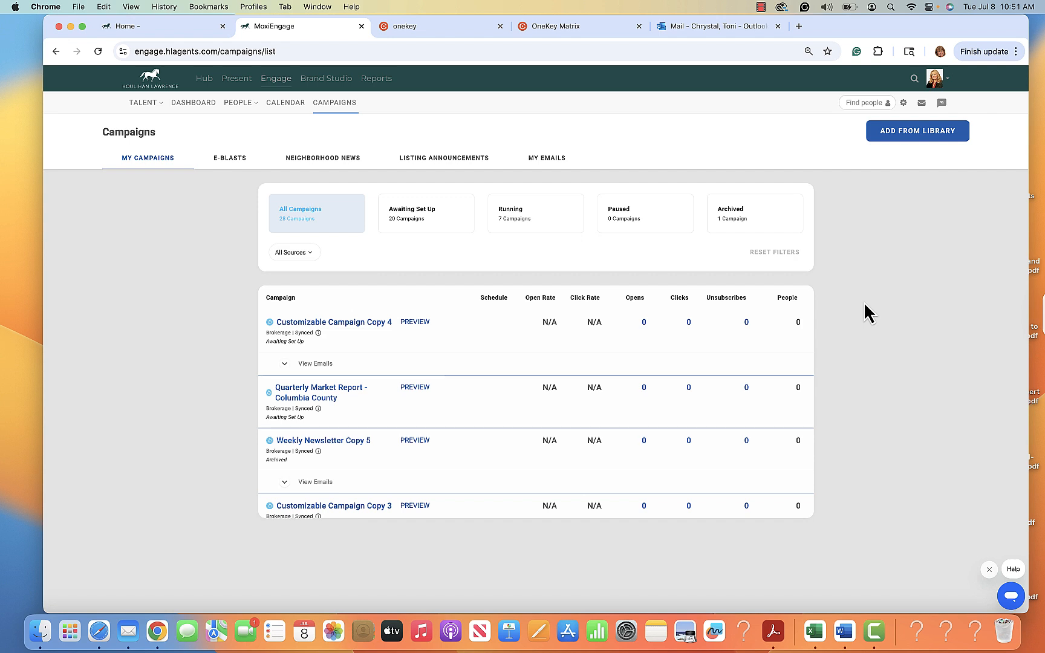
# Add the 'Custom Eblast #1: Choose your Property Title/Header' template from the e-blast library.
pyautogui.click(230, 169)
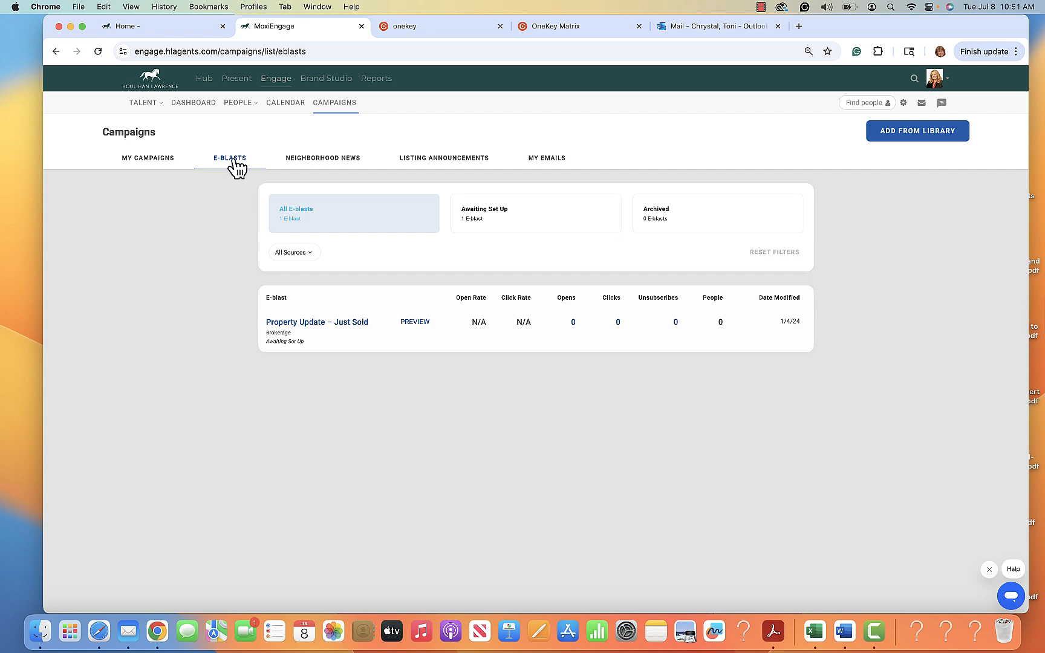
pyautogui.click(915, 133)
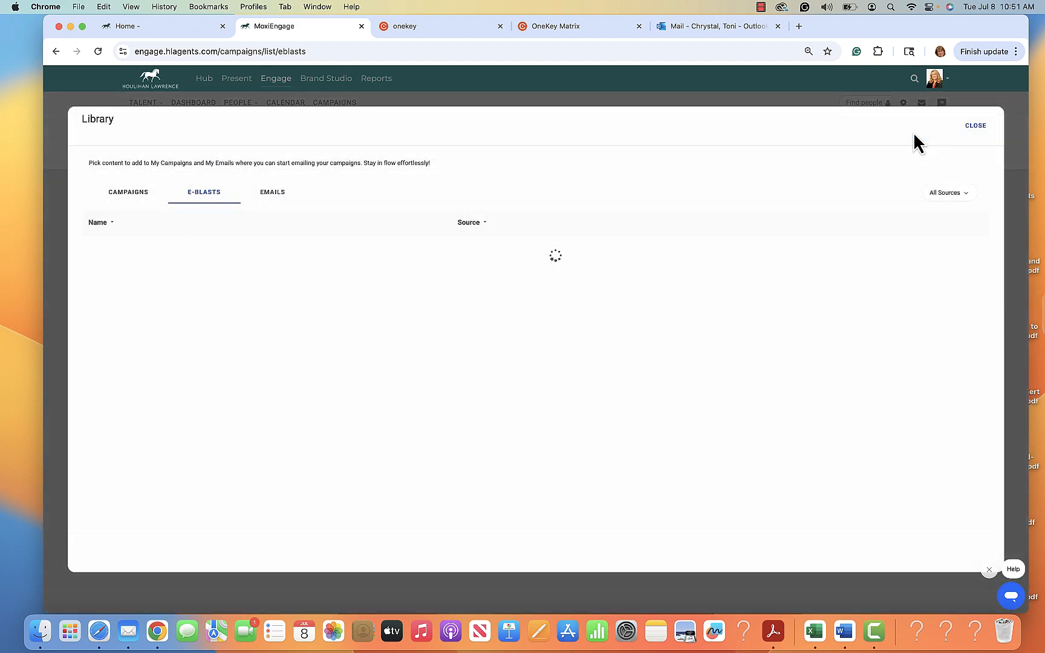
pyautogui.scroll(-4, 169, 371)
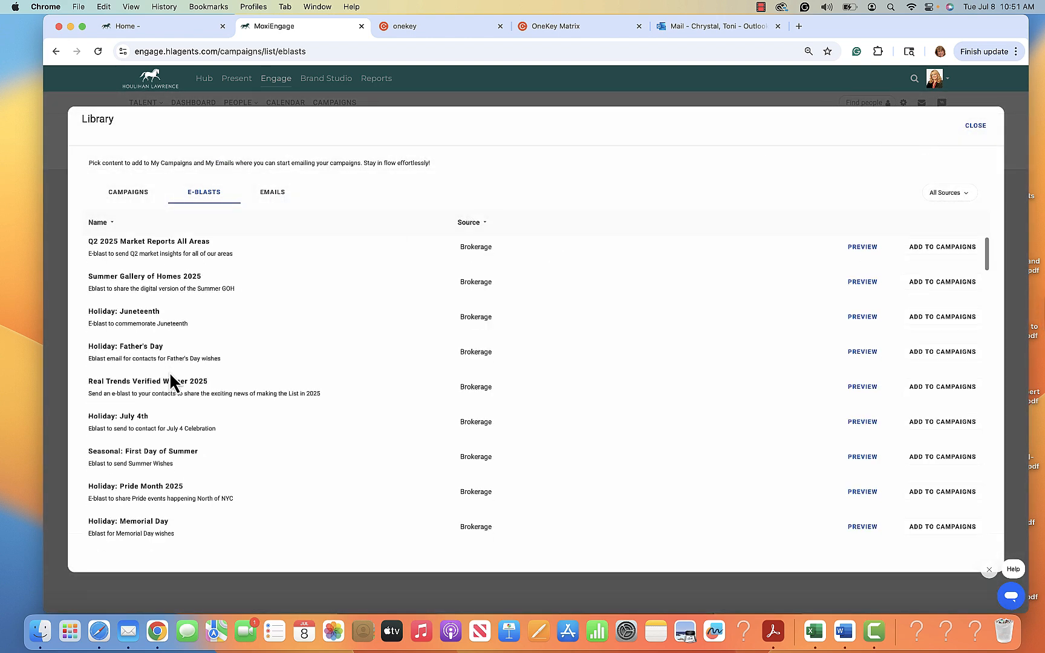
pyautogui.scroll(-8, 168, 372)
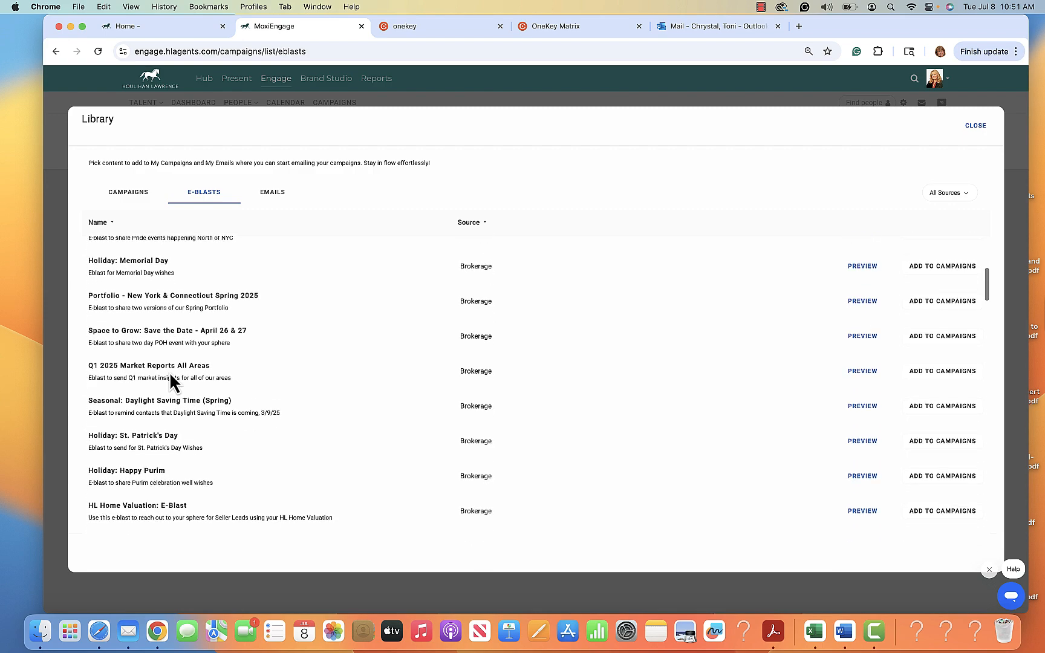
pyautogui.scroll(-10, 169, 372)
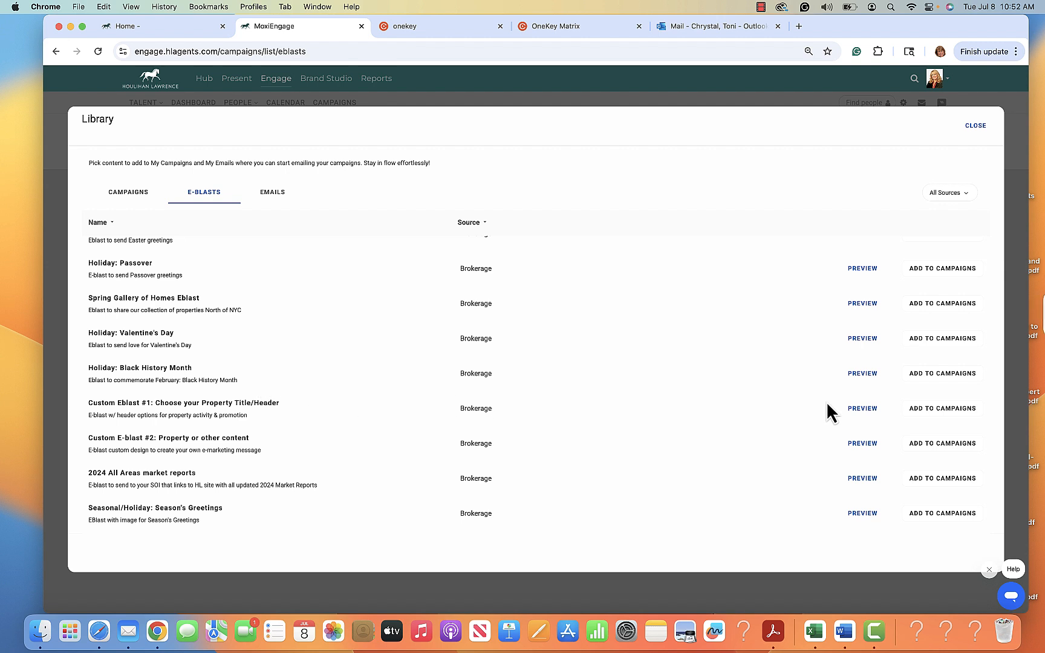
pyautogui.click(942, 411)
pyautogui.click(975, 127)
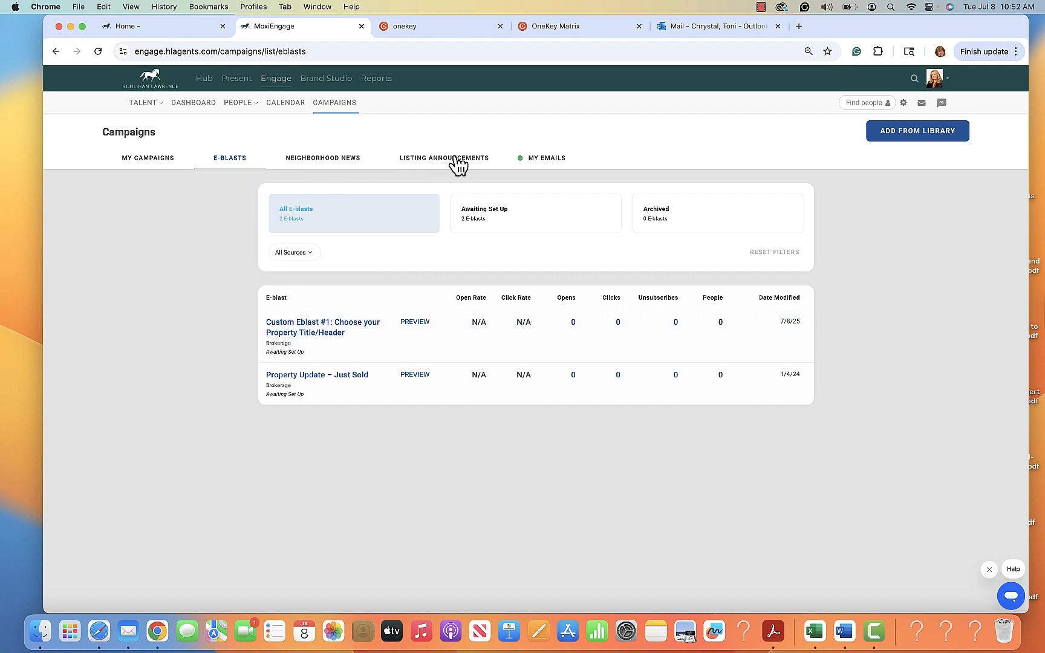
pyautogui.click(549, 161)
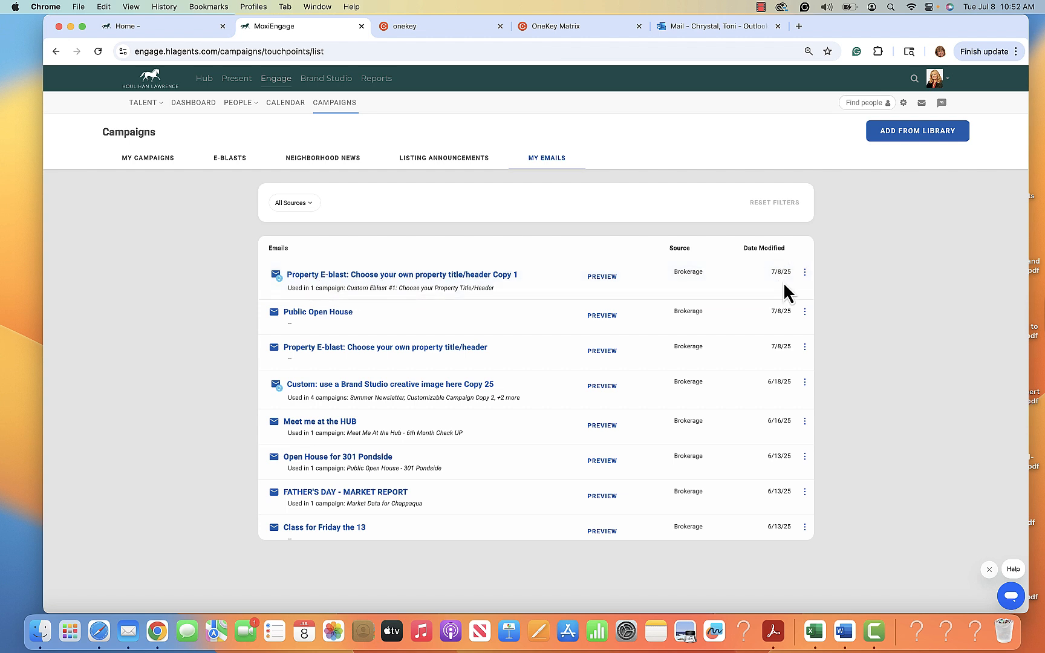
pyautogui.click(309, 275)
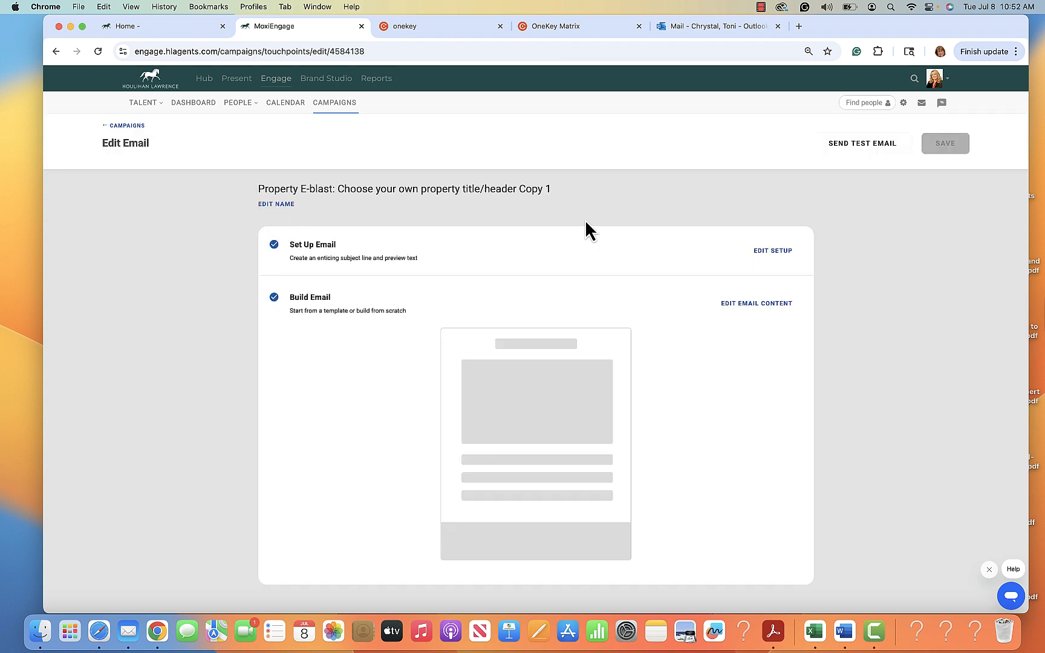
pyautogui.click(280, 206)
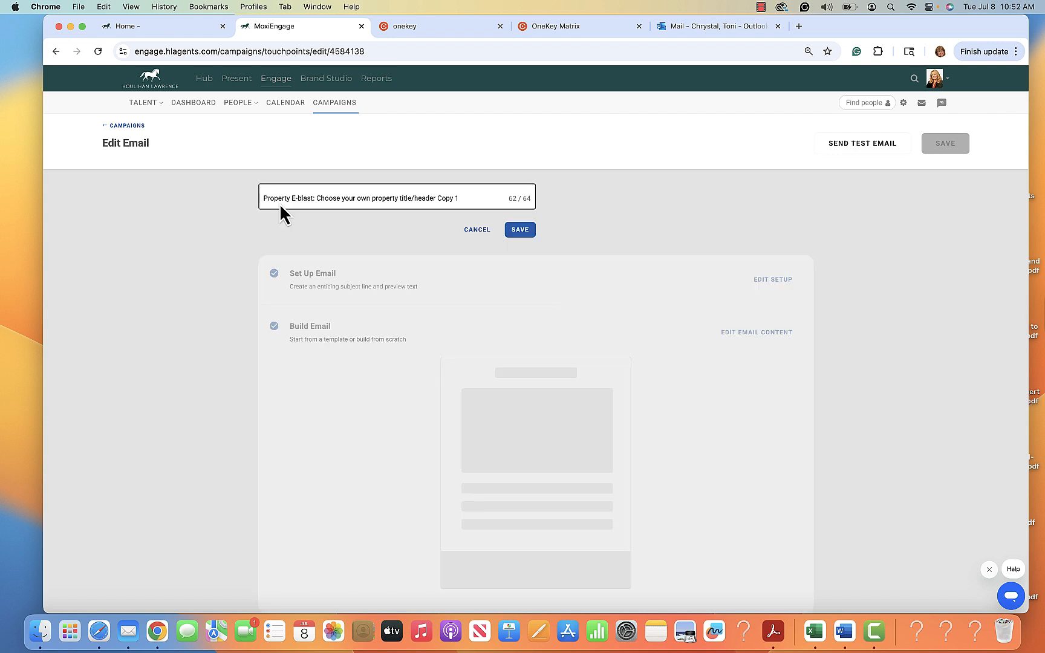
pyautogui.moveTo(462, 198); pyautogui.dragTo(228, 202)
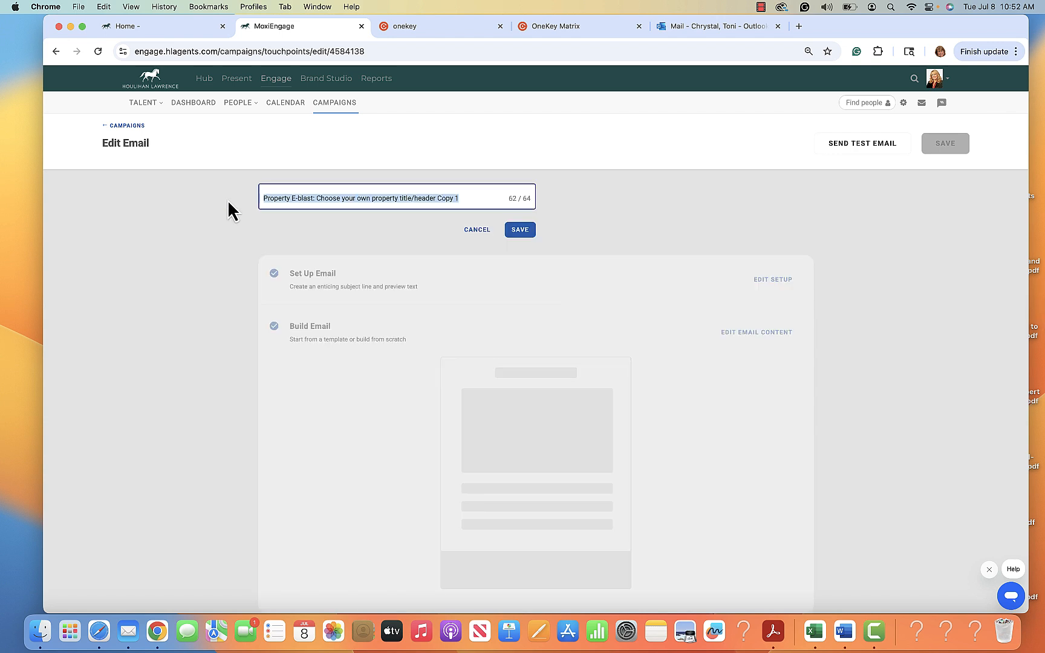
pyautogui.write('PUBLIC OPEN')
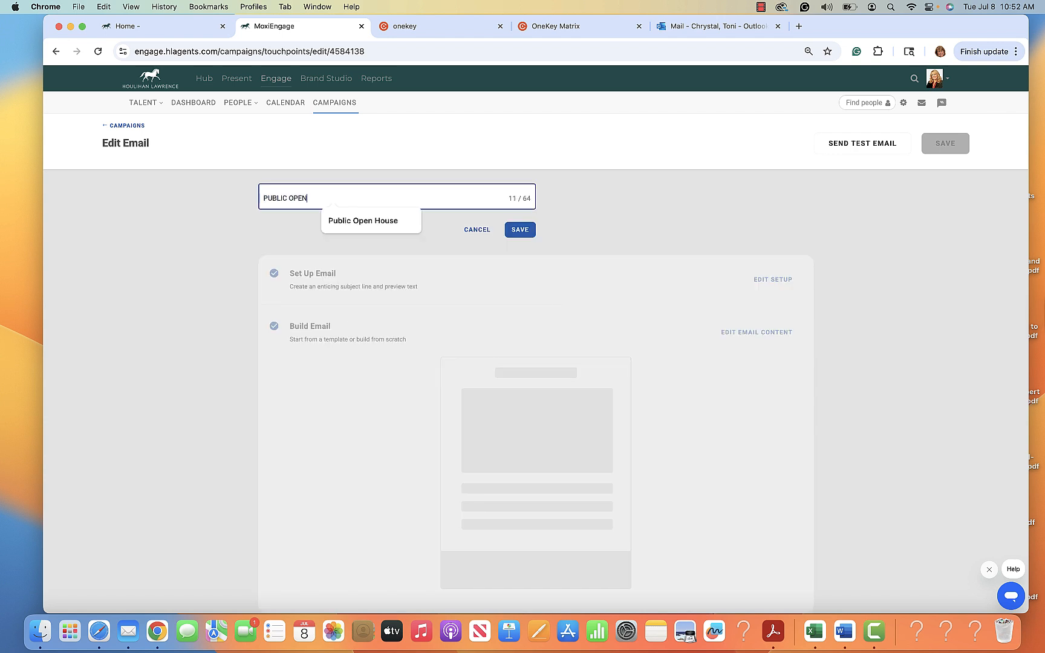
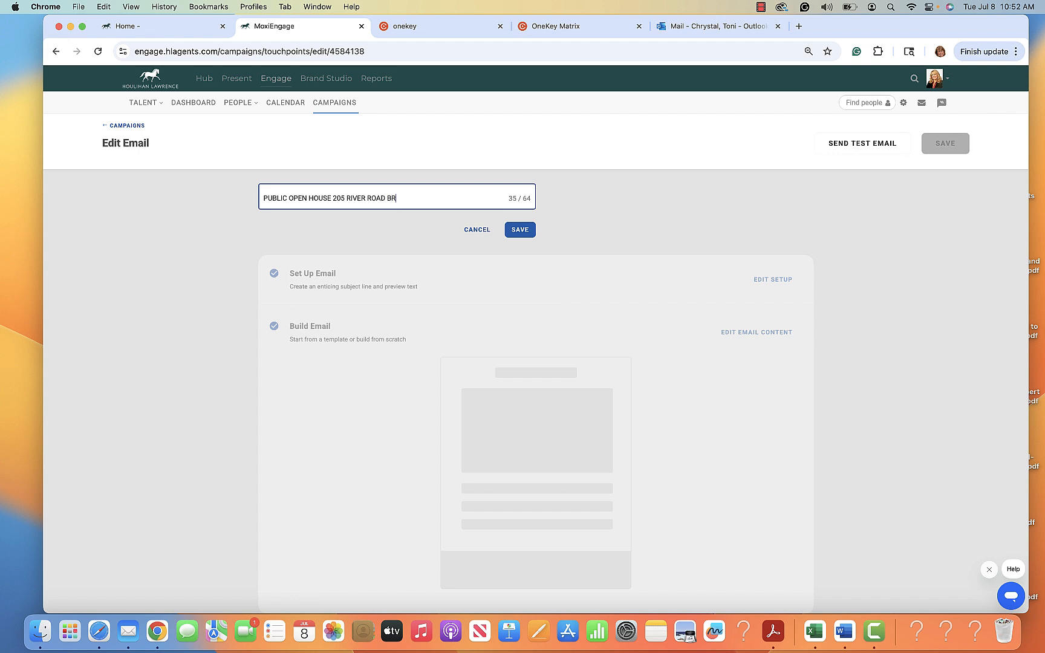
pyautogui.click(519, 230)
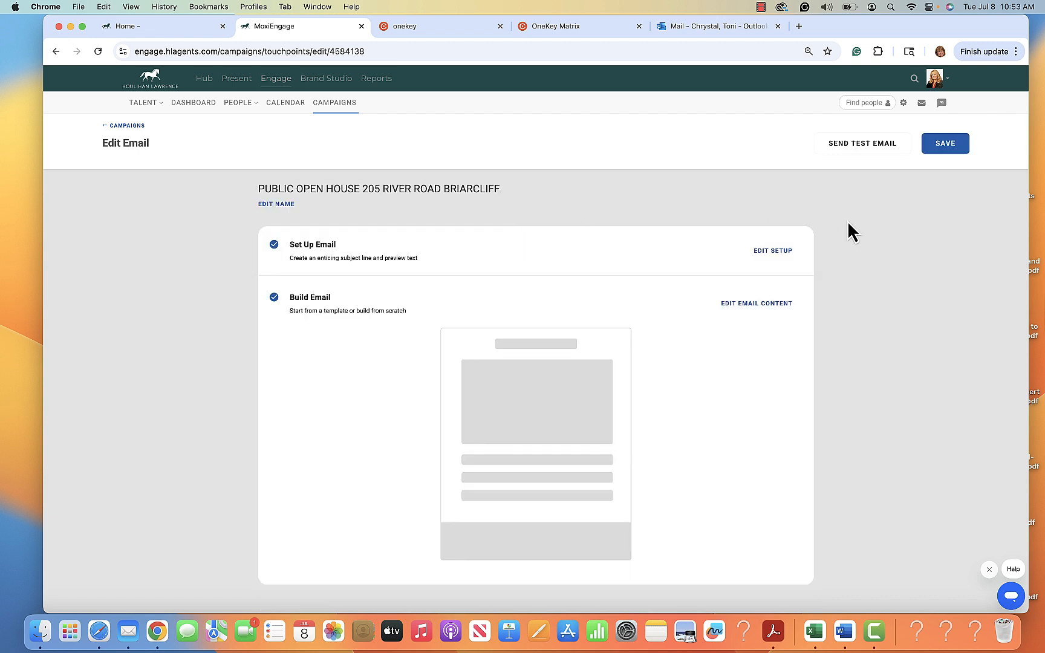
pyautogui.click(780, 251)
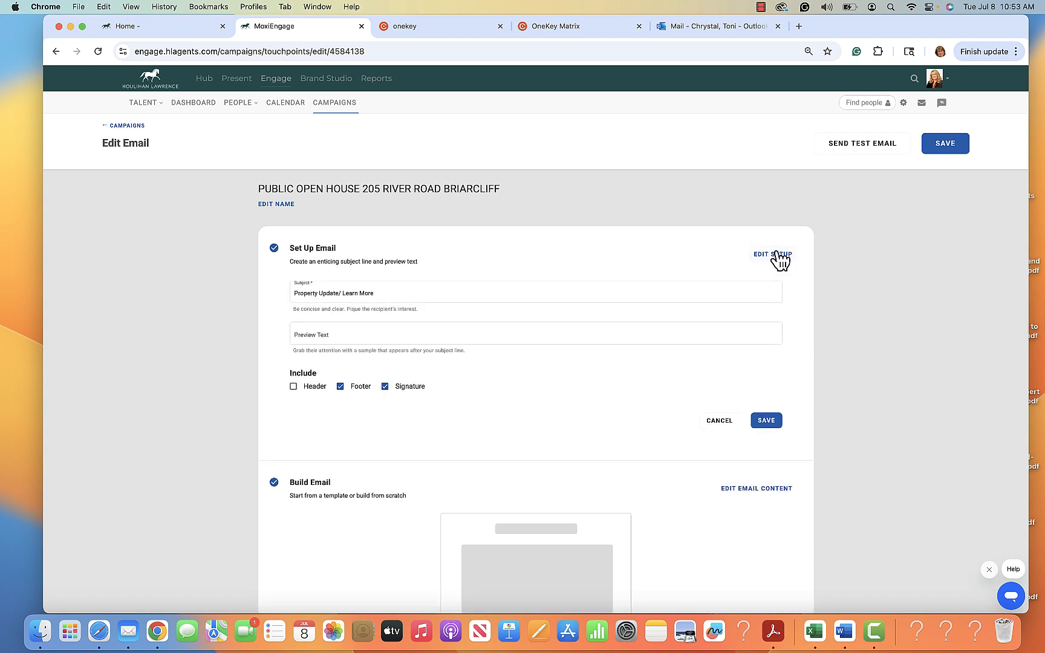
pyautogui.click(385, 293)
pyautogui.moveTo(386, 293); pyautogui.dragTo(292, 301)
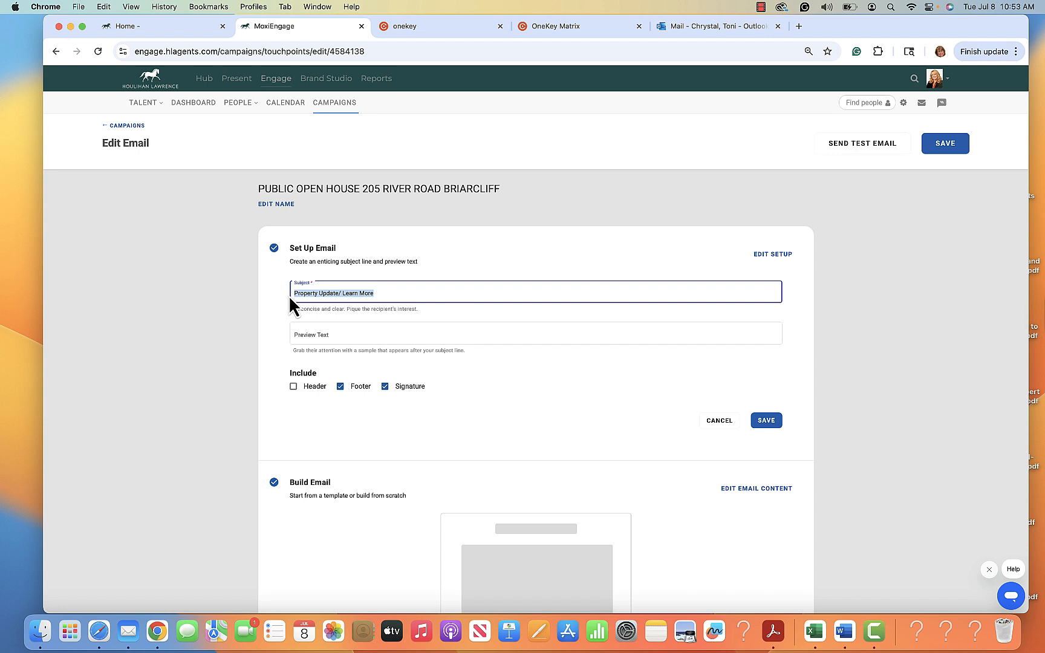
pyautogui.write('PUBLIC OPEN')
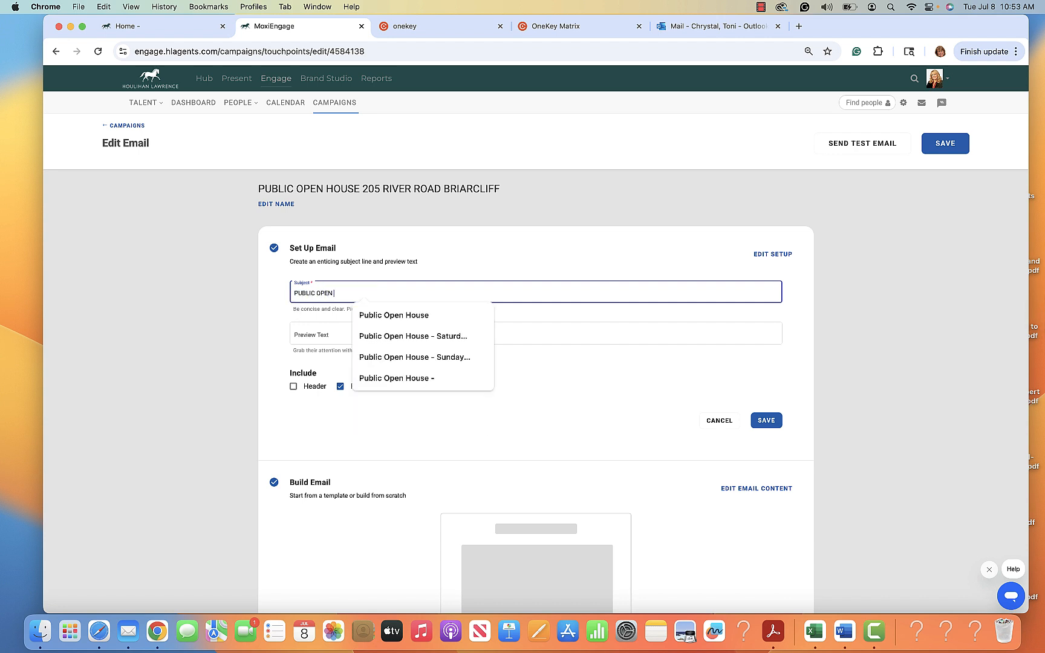
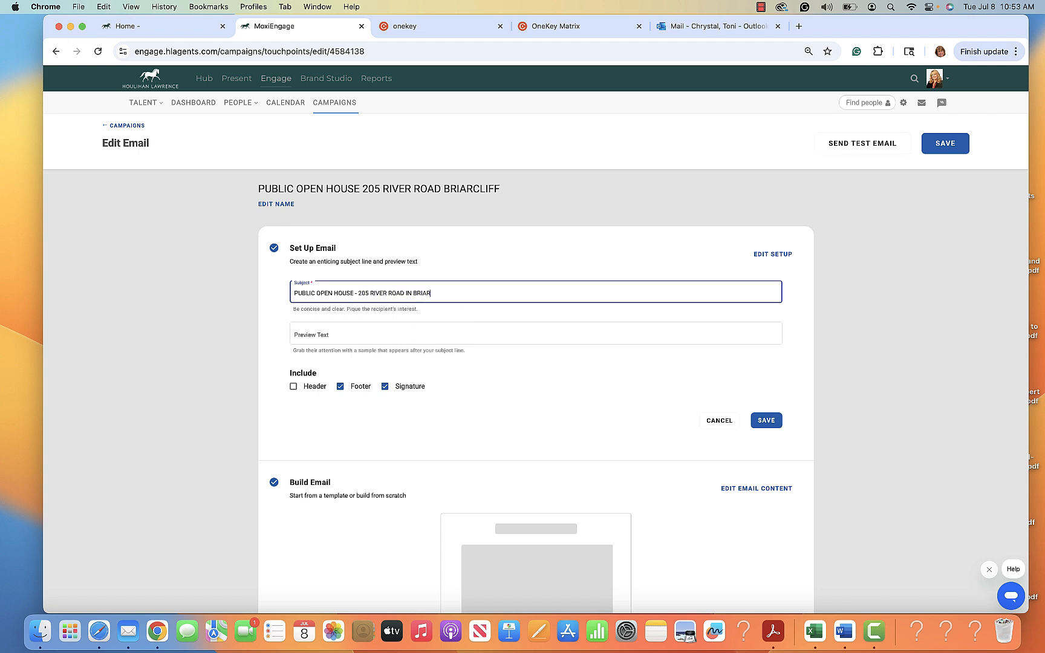
pyautogui.click(774, 422)
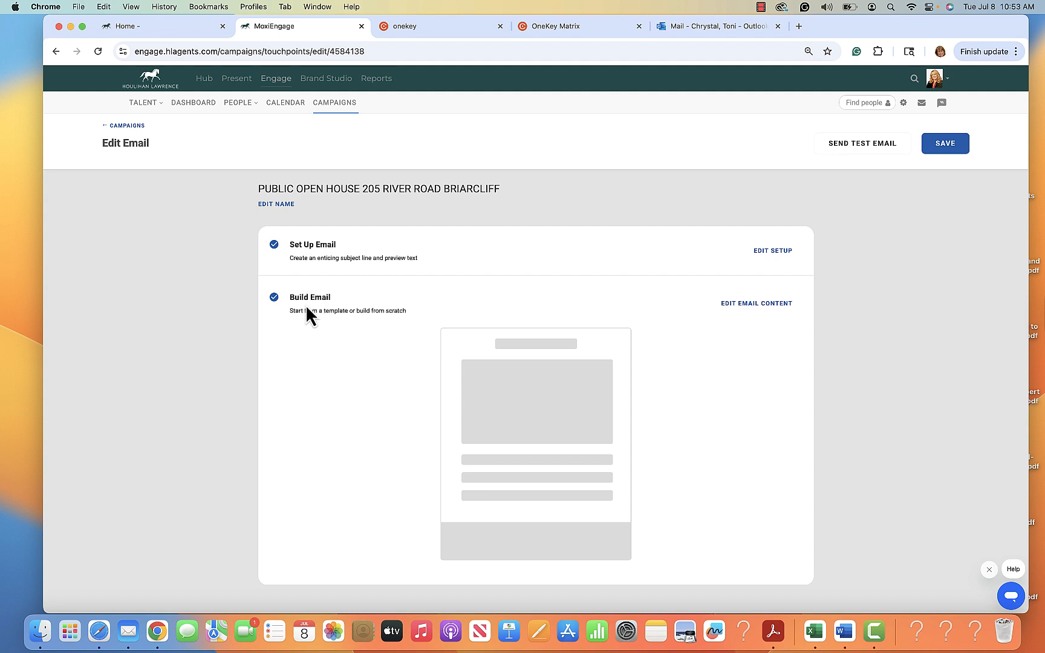
# In the content builder, delete the Just Listed and Open Houses heading blocks.
pyautogui.click(759, 304)
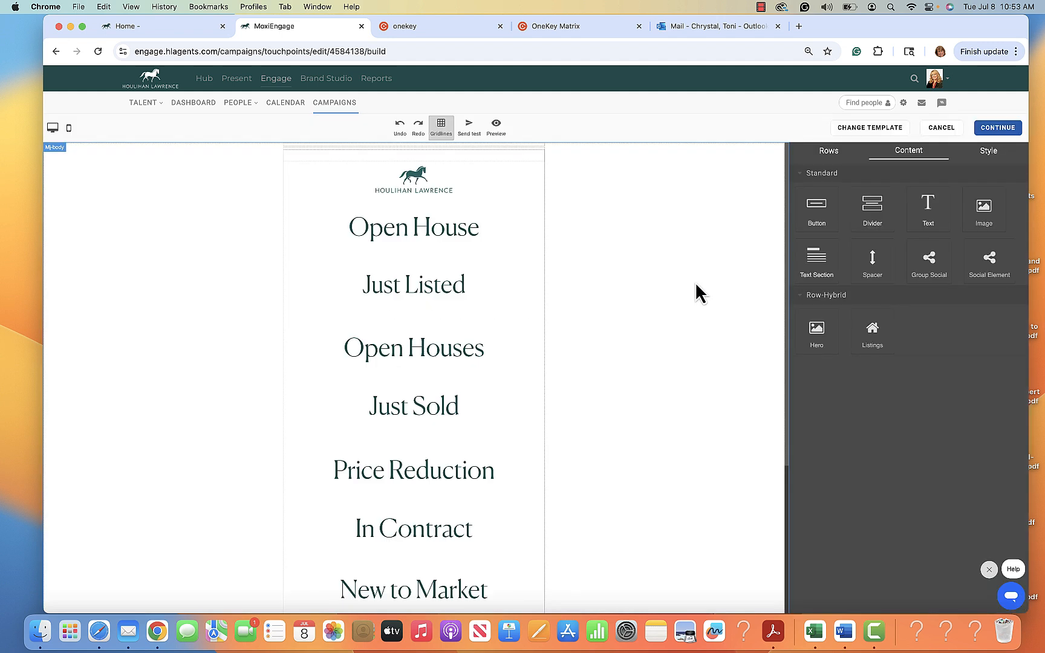
pyautogui.scroll(-5, 492, 507)
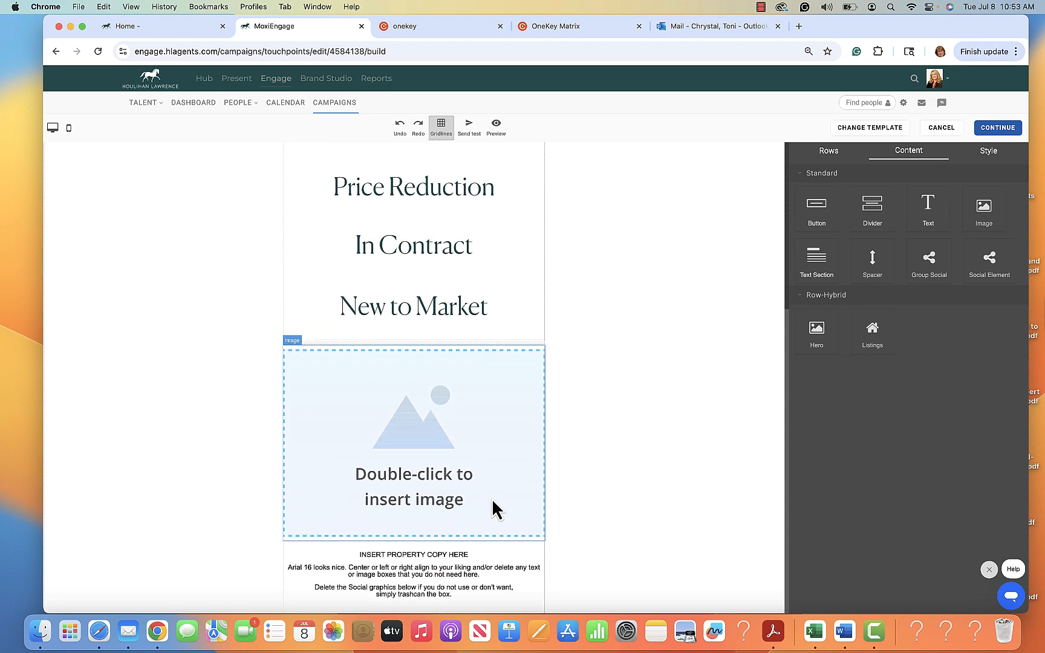
pyautogui.scroll(5, 492, 508)
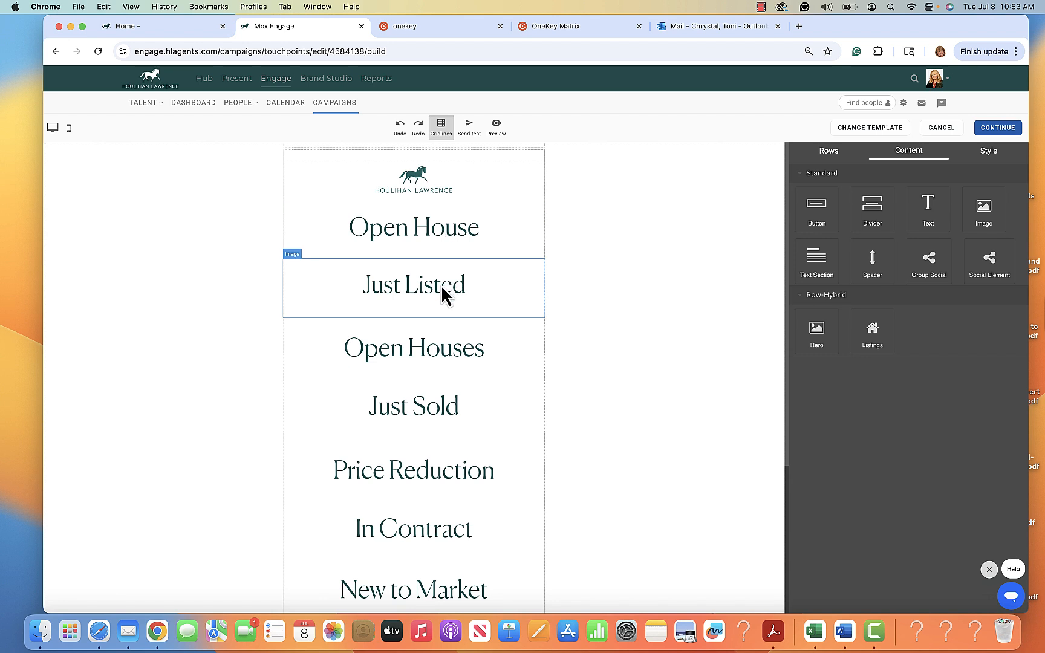
pyautogui.click(495, 300)
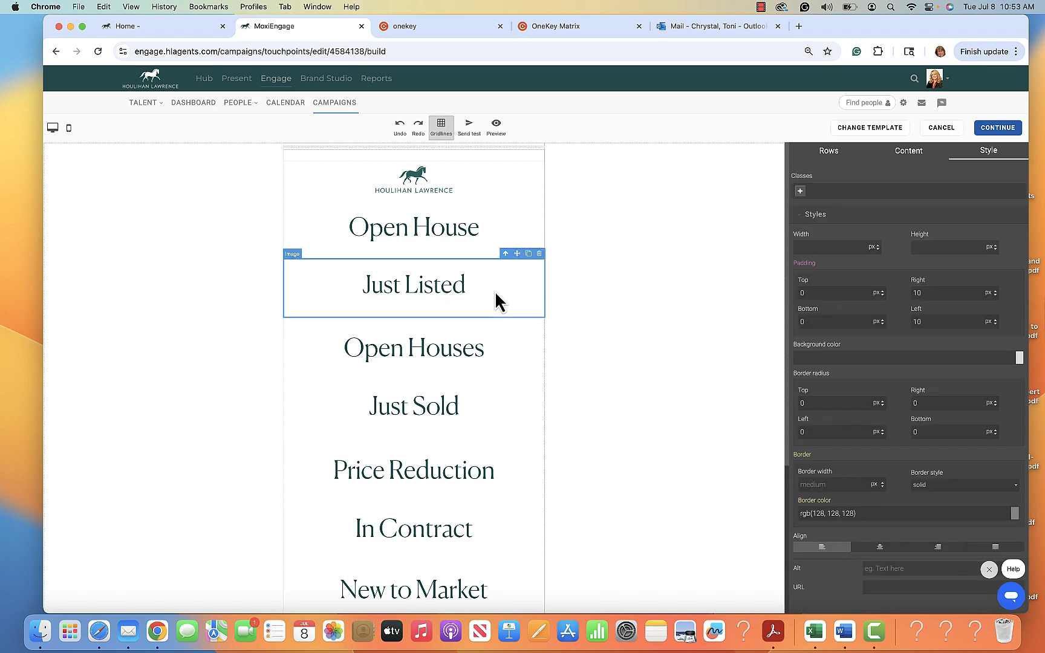
pyautogui.click(540, 253)
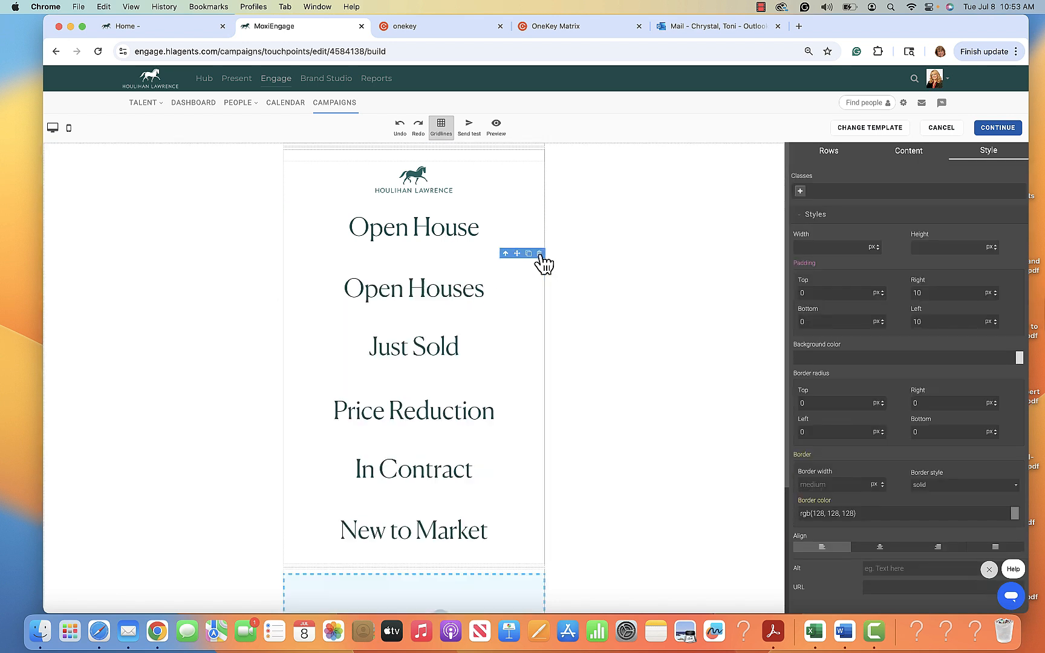
pyautogui.click(466, 298)
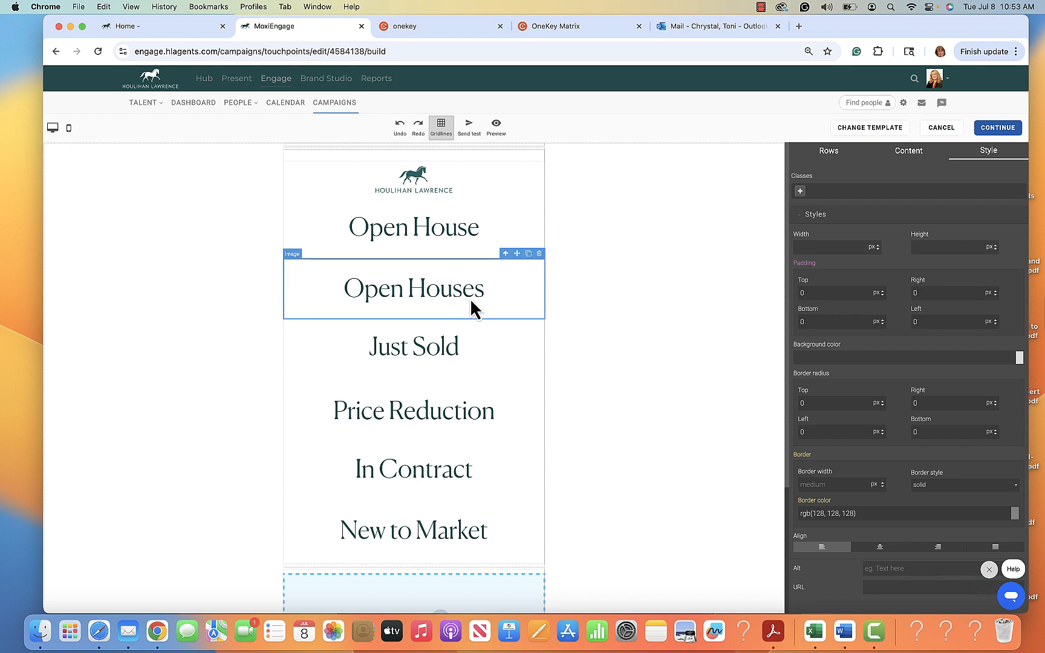
pyautogui.click(539, 254)
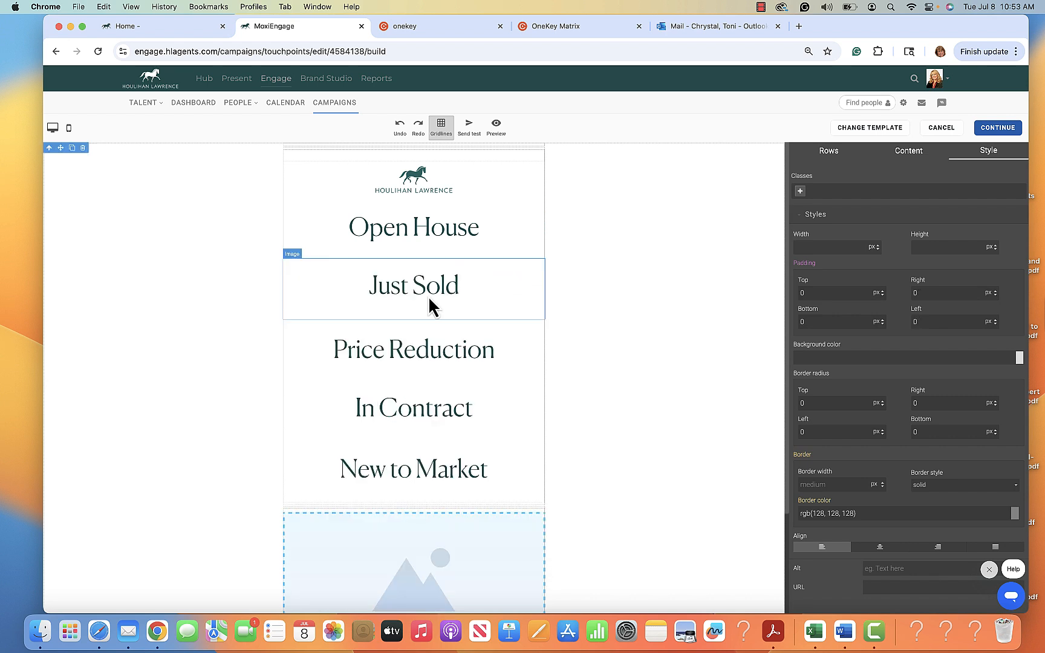
# Delete the Just Sold, Price Reduction, In Contract and New to Market heading blocks.
pyautogui.click(429, 302)
pyautogui.click(539, 254)
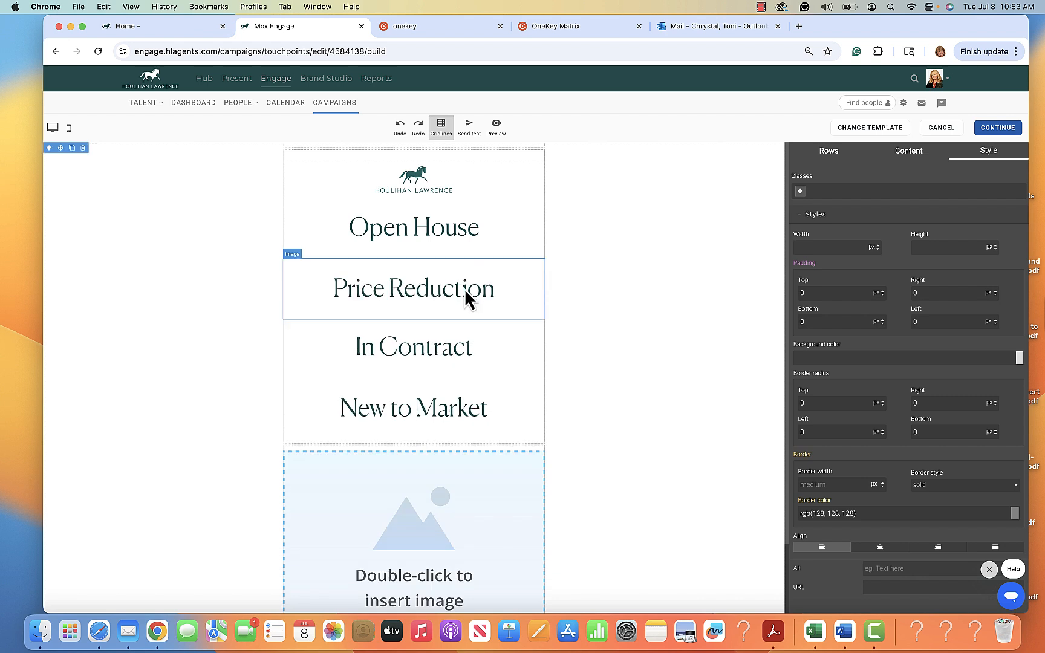
pyautogui.click(465, 288)
pyautogui.click(540, 254)
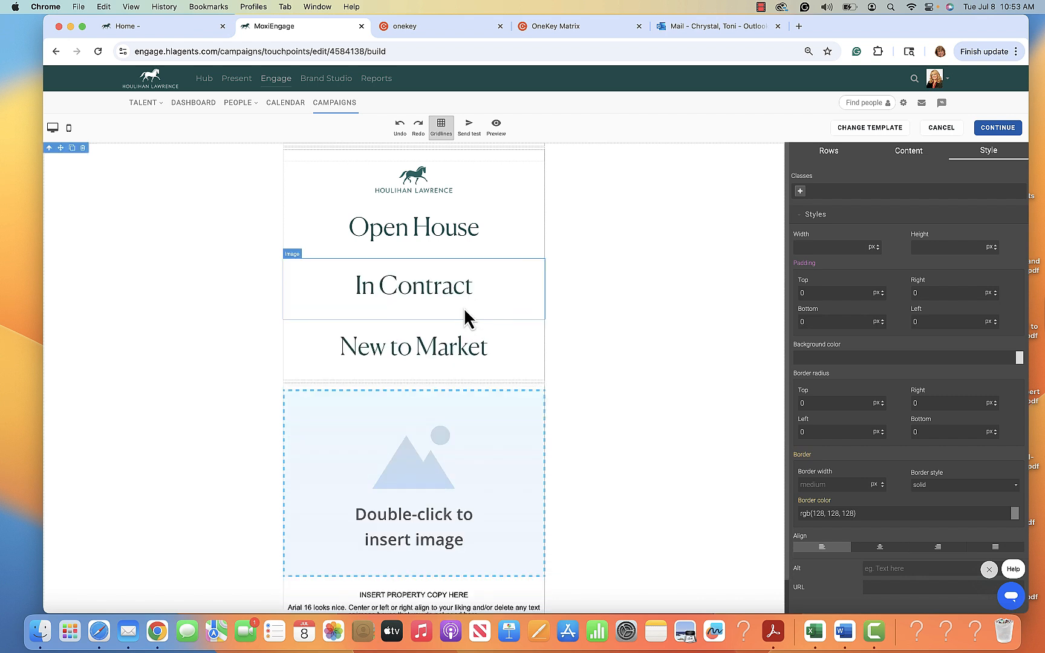
pyautogui.click(484, 306)
pyautogui.click(540, 254)
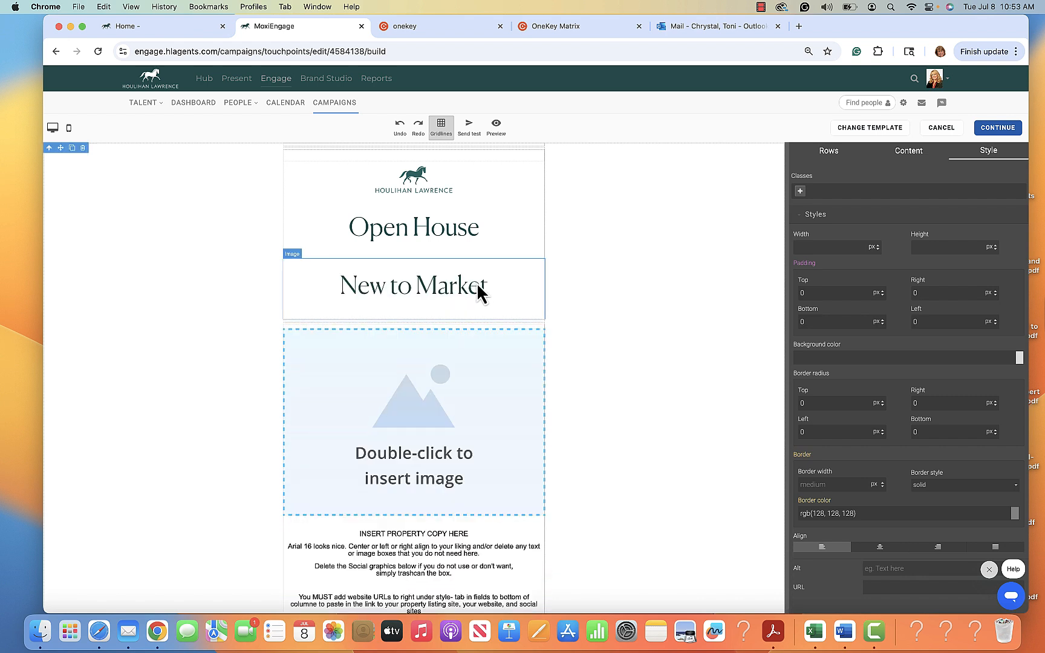
pyautogui.click(520, 290)
pyautogui.click(539, 255)
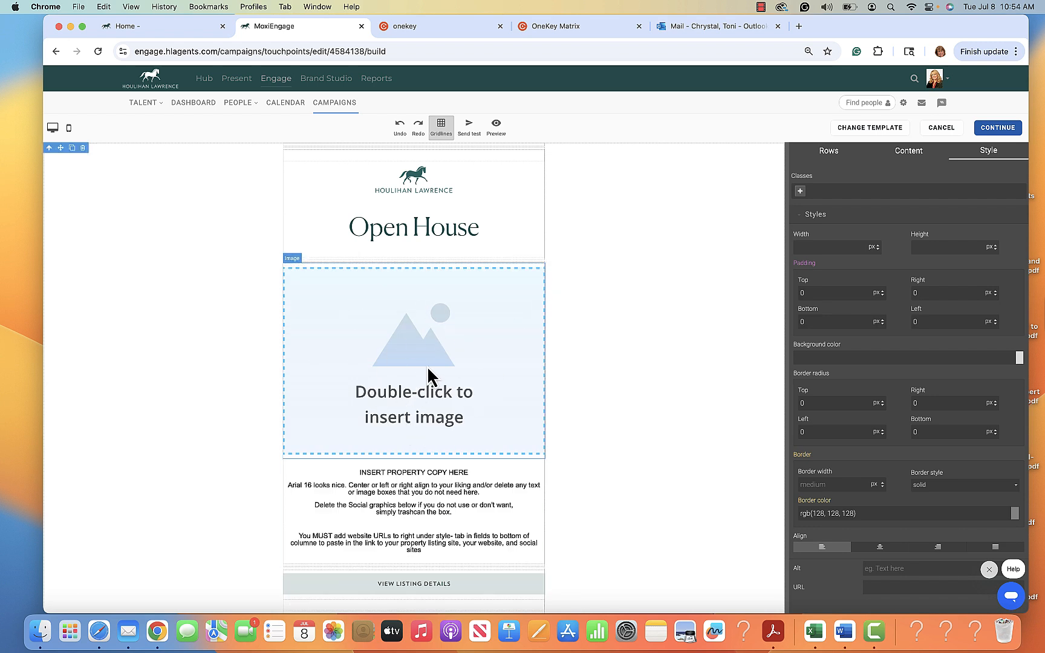
pyautogui.click(915, 156)
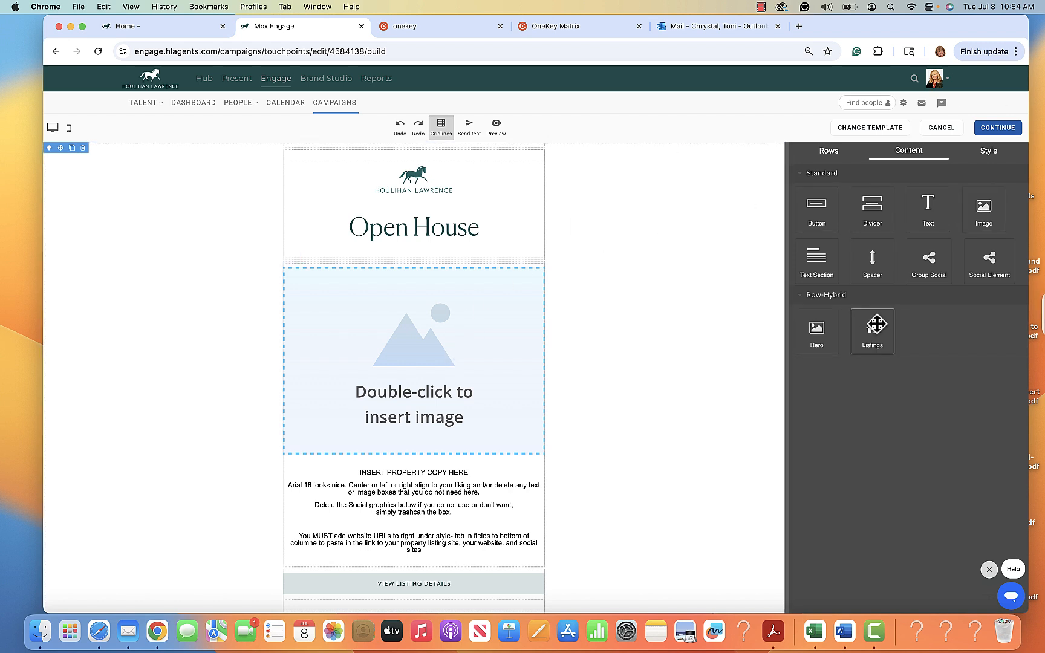
pyautogui.moveTo(870, 331); pyautogui.dragTo(514, 282)
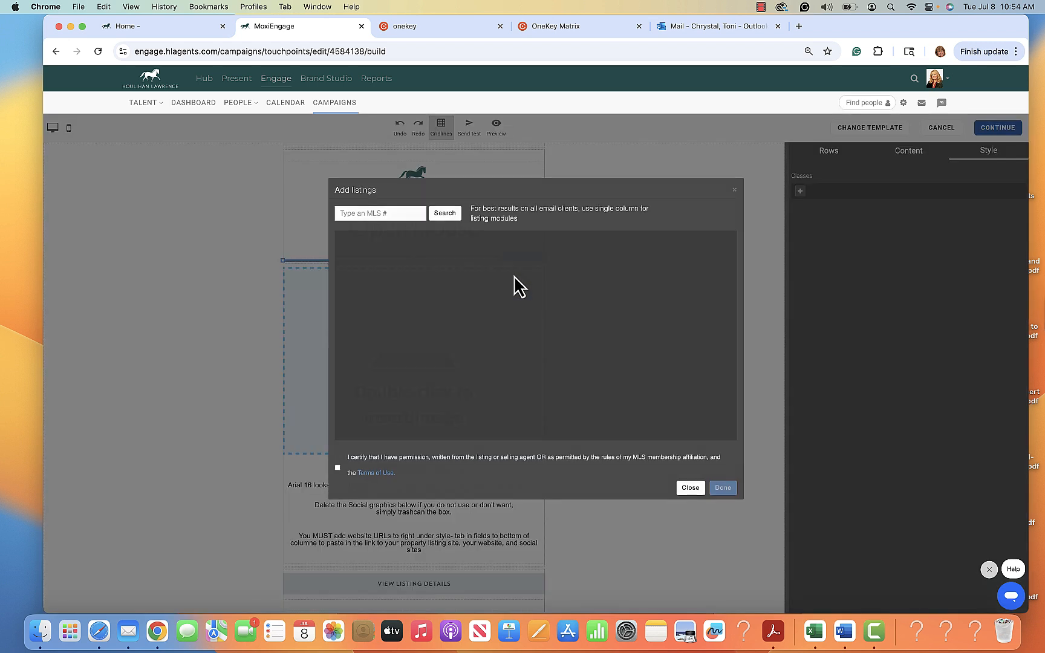
pyautogui.click(340, 213)
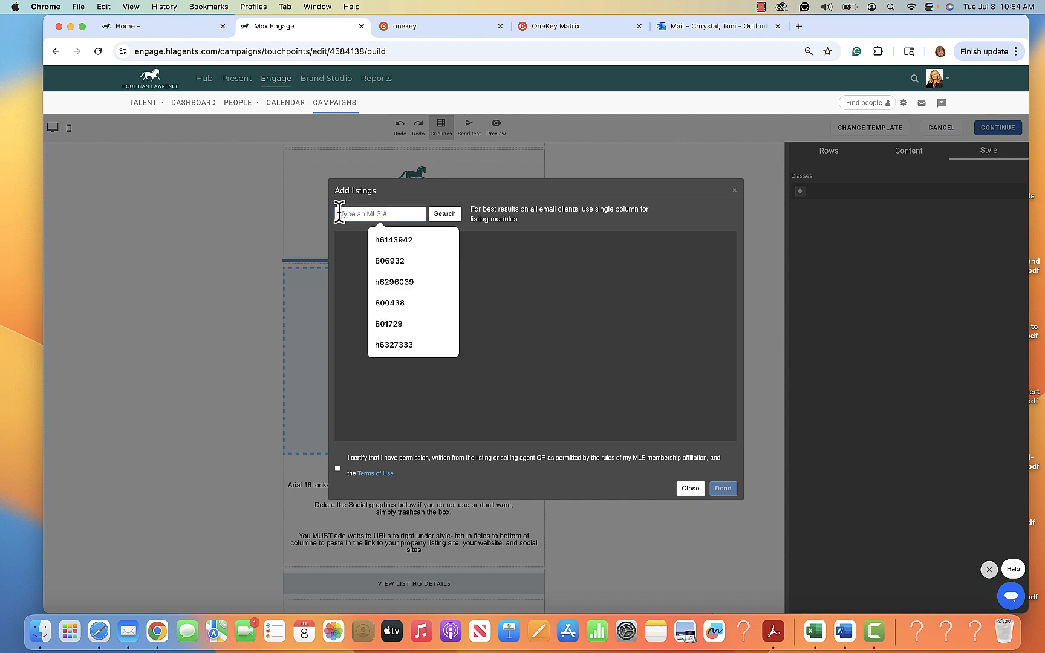
pyautogui.write('873809')
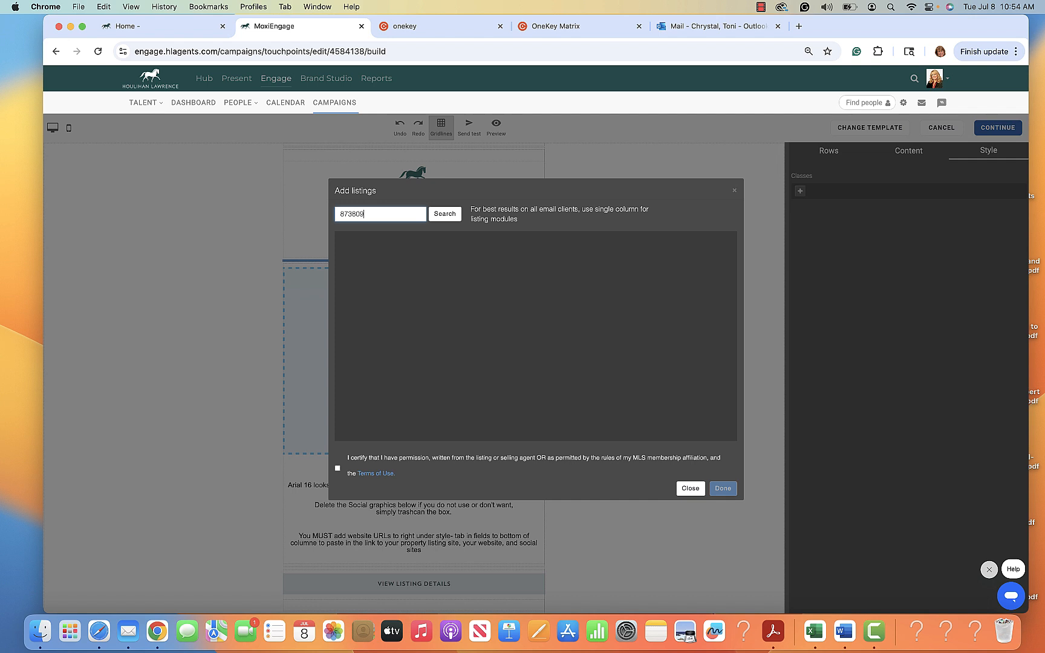
pyautogui.click(452, 217)
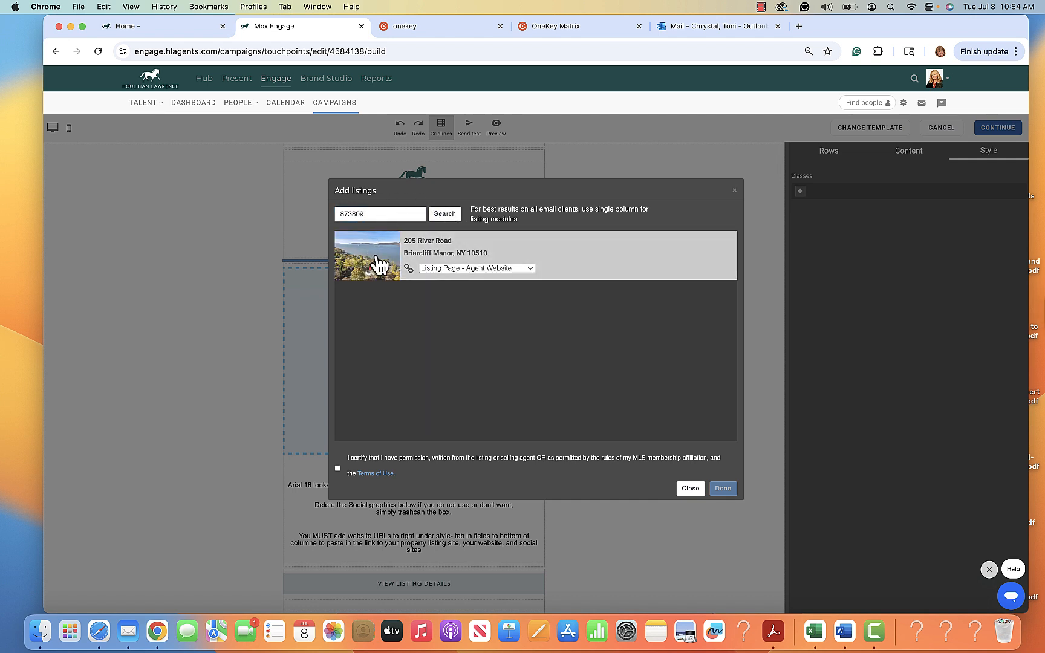
pyautogui.click(337, 468)
pyautogui.click(725, 489)
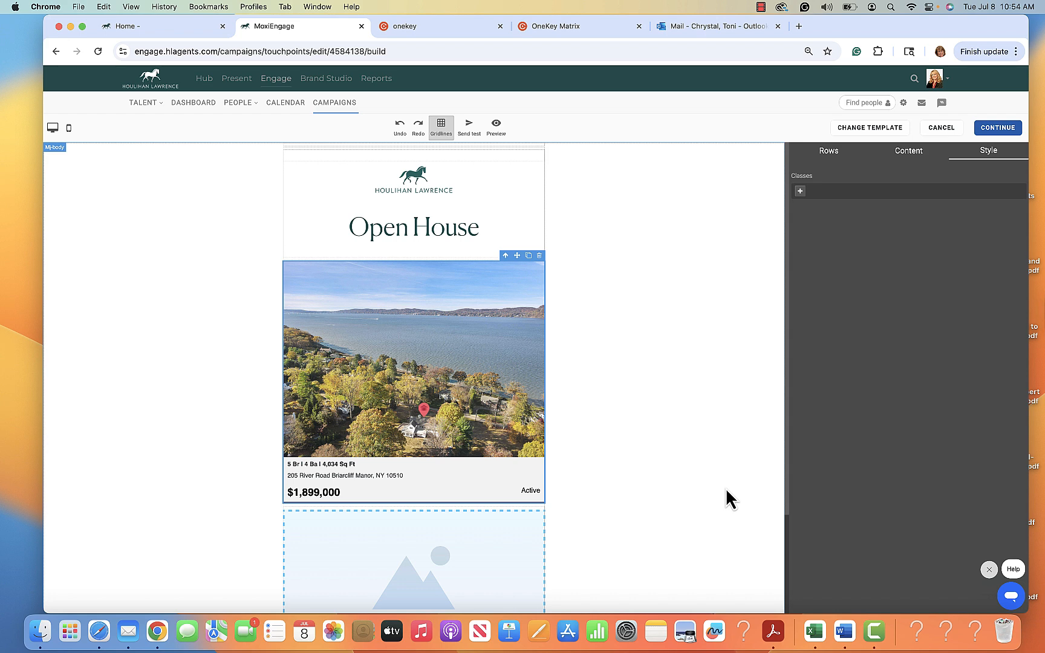
pyautogui.scroll(-5, 522, 541)
# Delete the empty image placeholder below the listing.
pyautogui.click(410, 329)
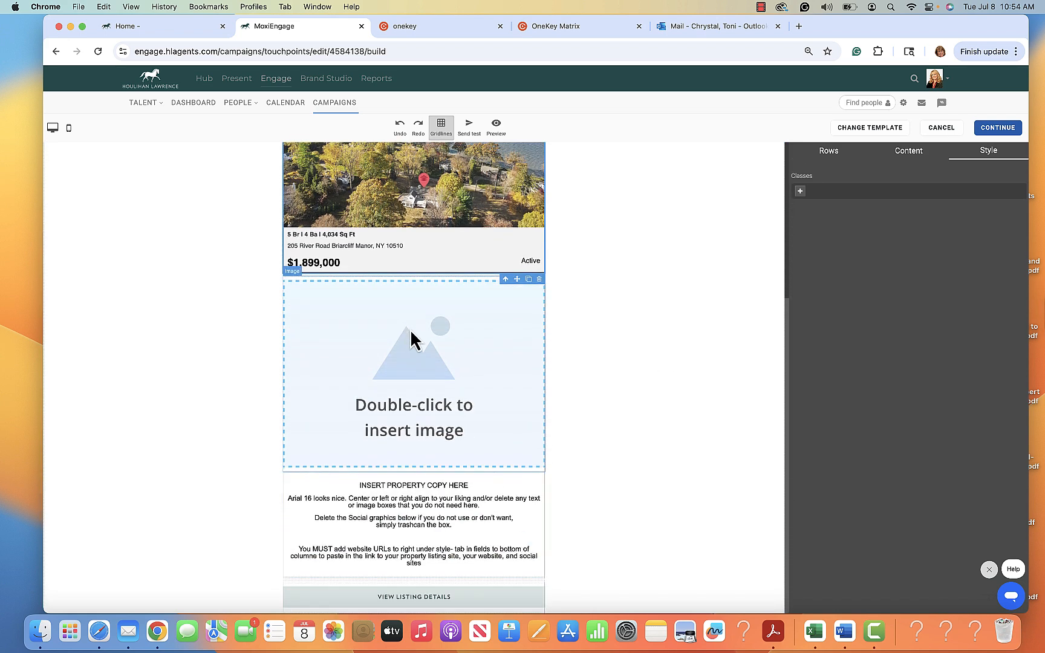
pyautogui.click(539, 271)
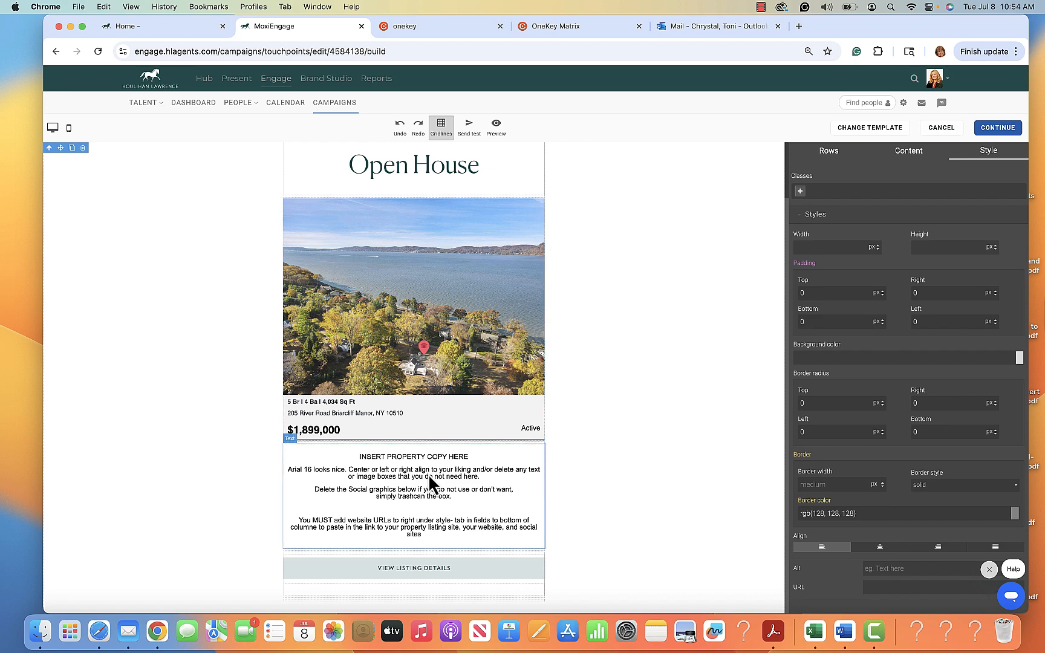
pyautogui.scroll(-2, 450, 501)
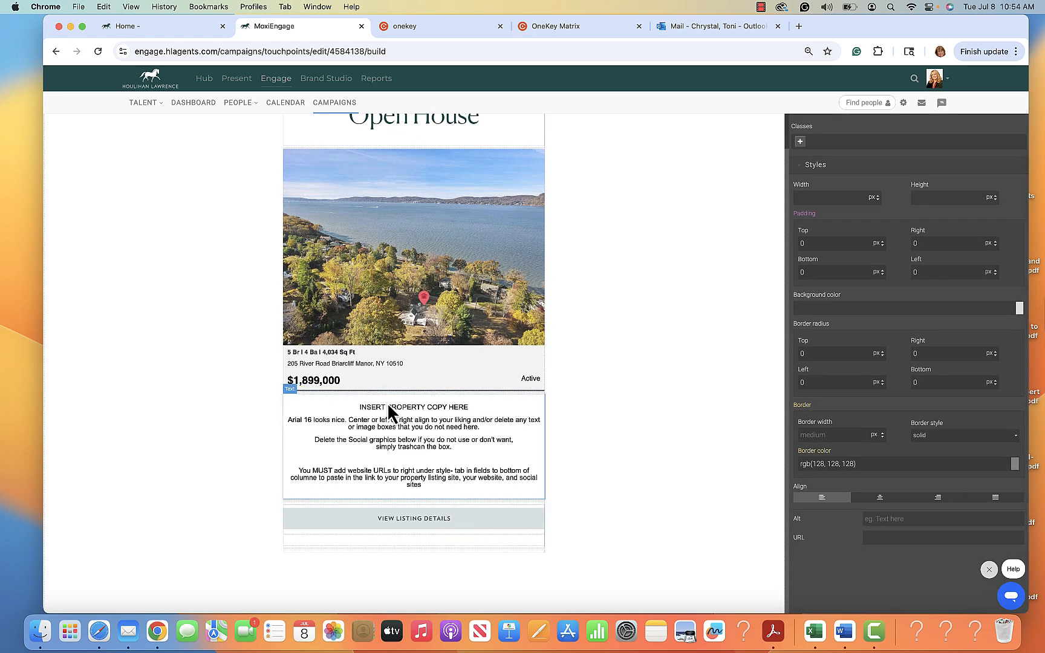
# Replace the property copy with 'DATE: JULY 13, 2025', 'TIME: 12:00 - 1:30 PM' and 'RIVER VIEWS'.
pyautogui.doubleClick(479, 406)
pyautogui.moveTo(471, 404); pyautogui.dragTo(286, 406)
pyautogui.write('DATE:')
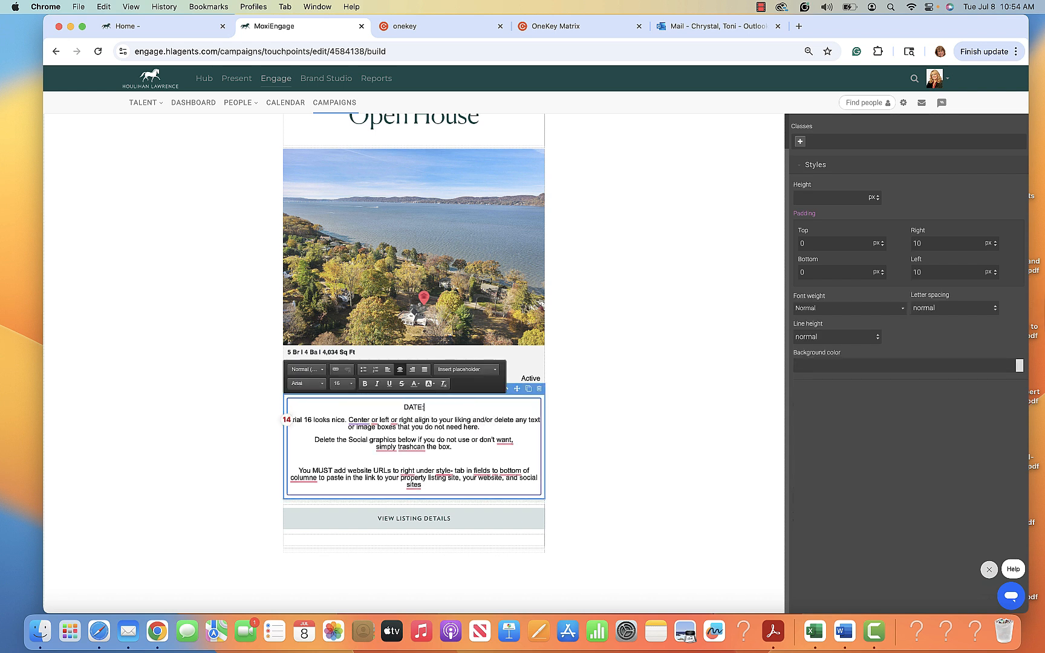
pyautogui.write('  JULY 13, 2025')
pyautogui.press('Return')
pyautogui.write('T')
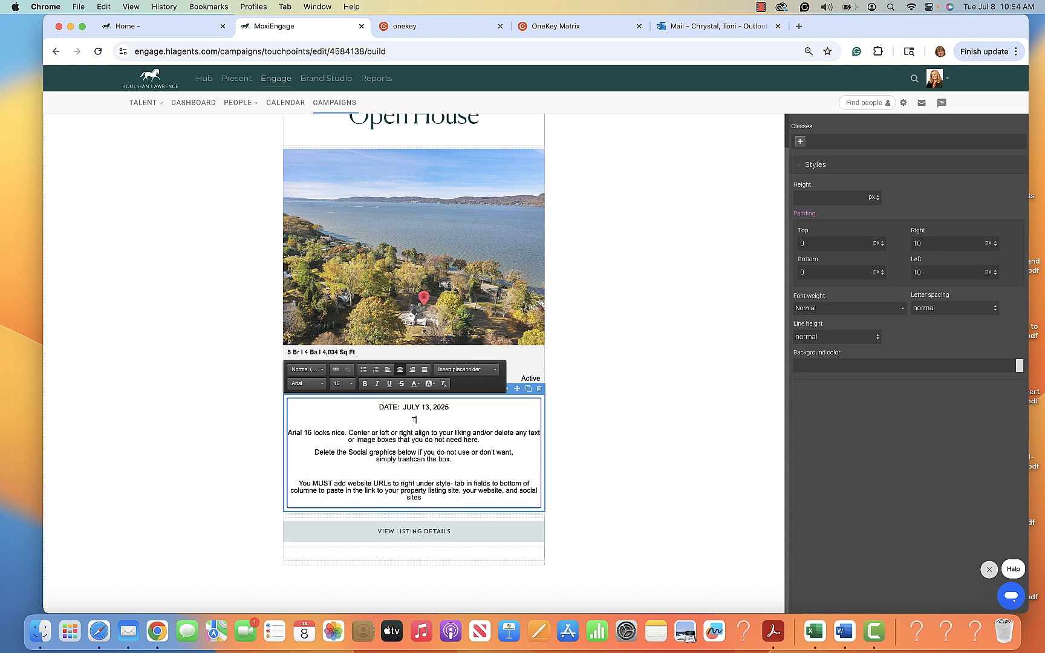
pyautogui.write('IME:  12:00 - 1:30 PM')
pyautogui.moveTo(423, 498); pyautogui.dragTo(414, 473)
pyautogui.moveTo(340, 452); pyautogui.dragTo(291, 431)
pyautogui.press('BackSpace')
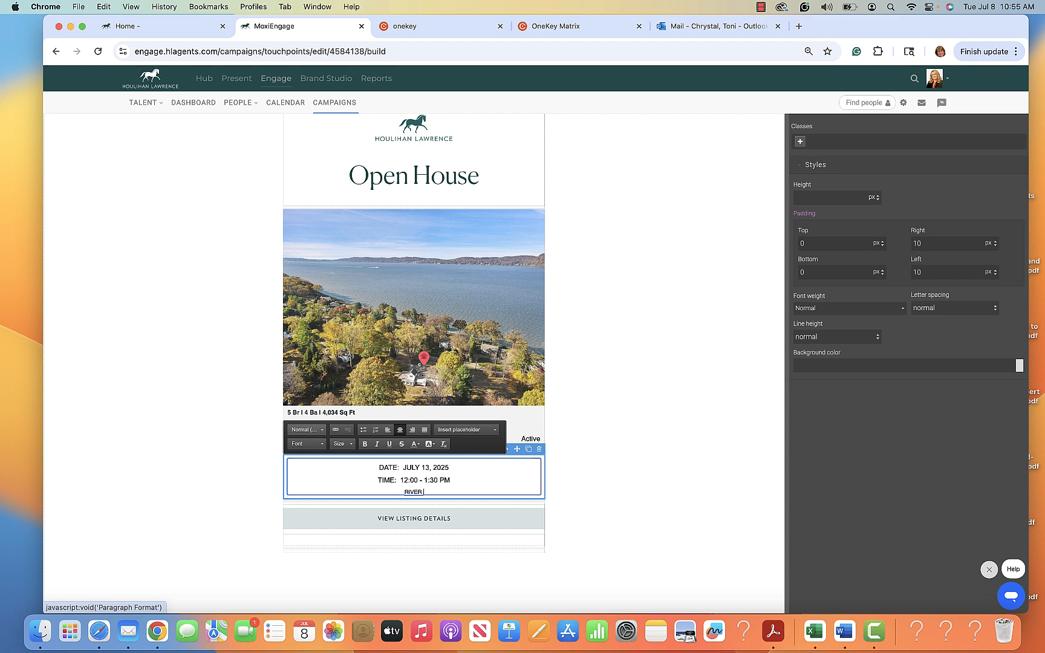
pyautogui.write('VIEWS')
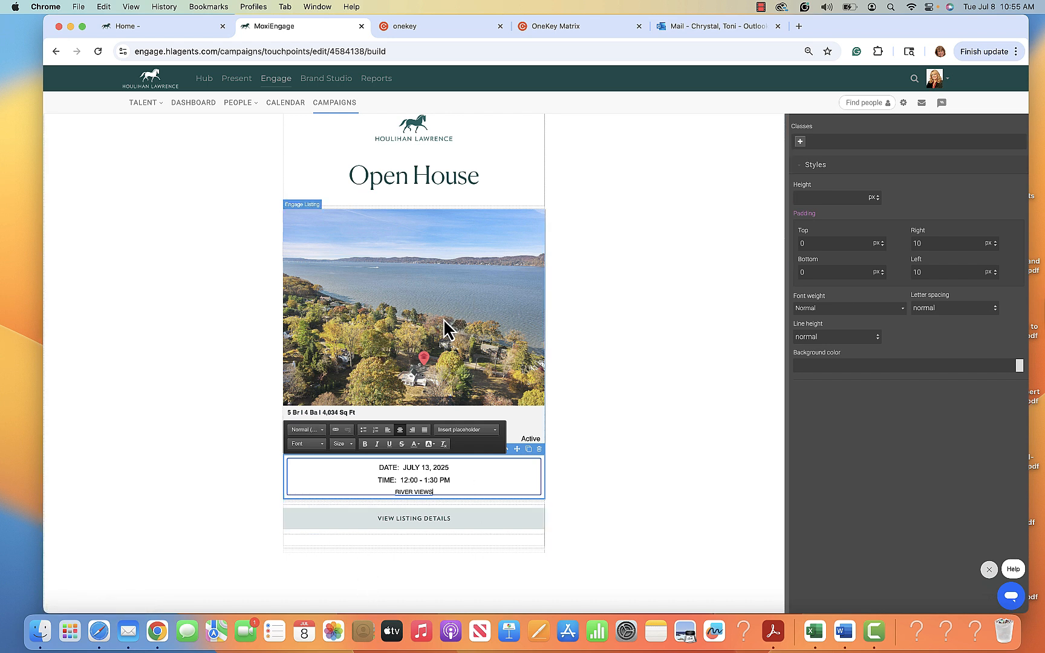
# Edit the VIEW LISTING DETAILS button's link, leaving its URL field empty.
pyautogui.click(431, 520)
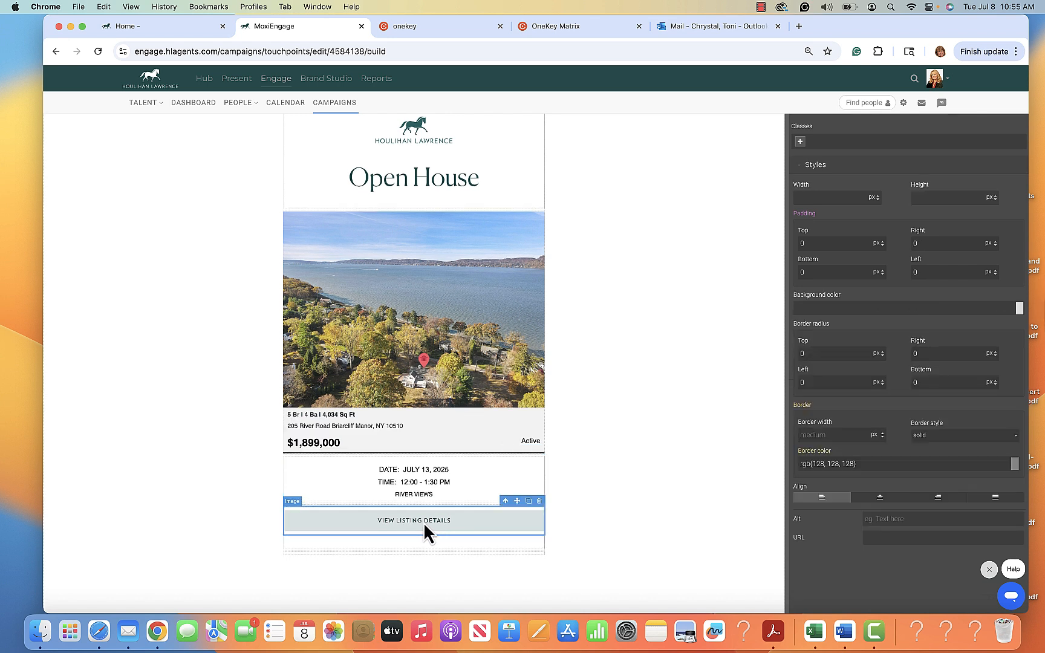
pyautogui.click(887, 535)
pyautogui.write('HTT')
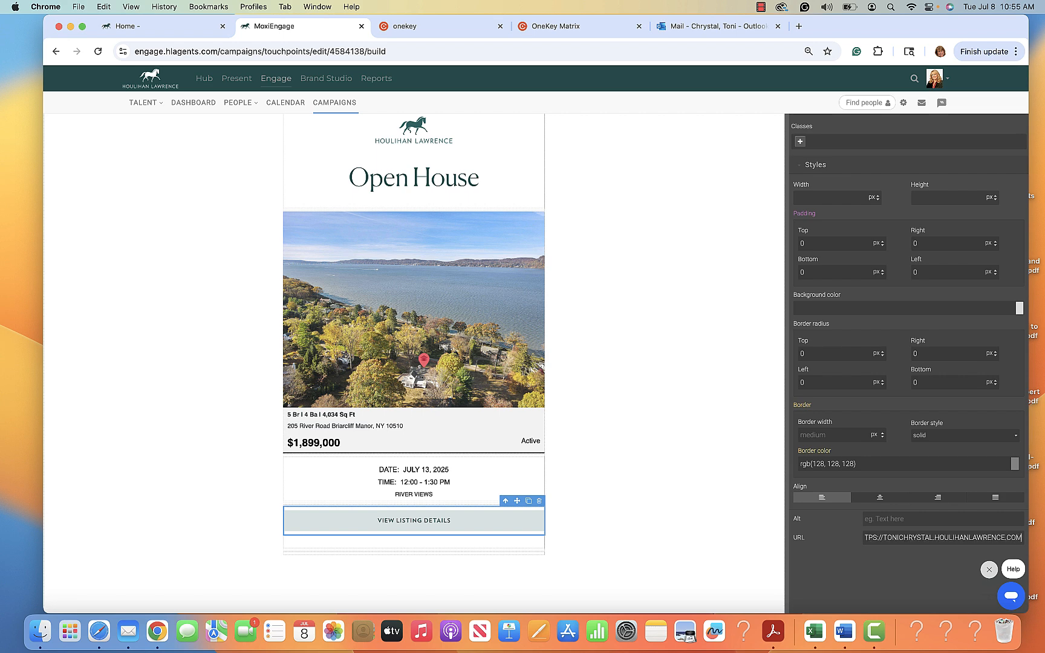
pyautogui.click(674, 511)
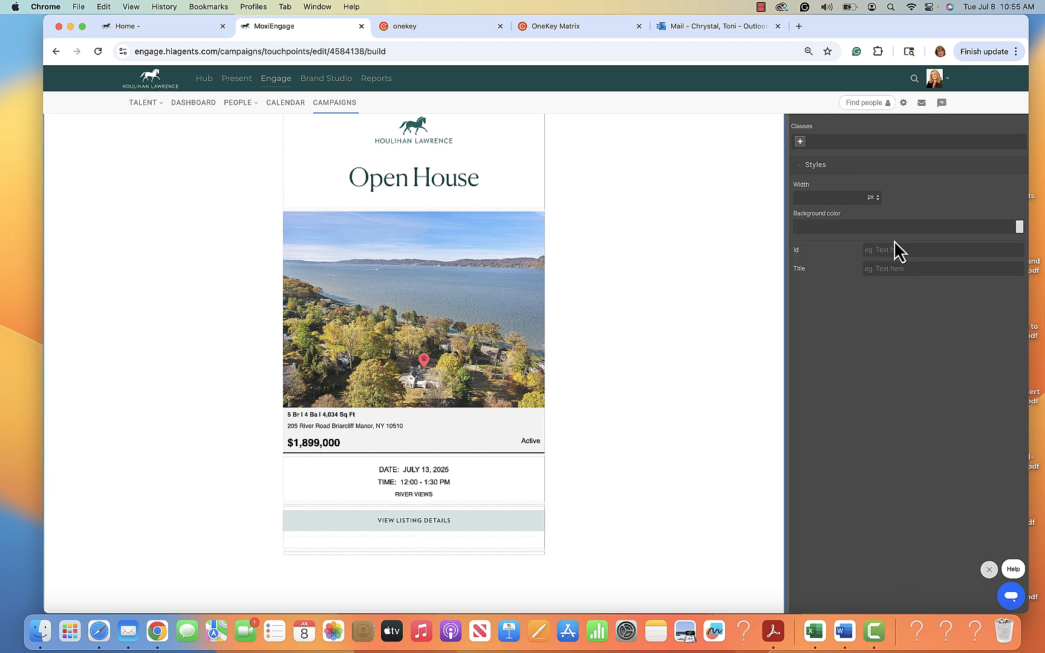
pyautogui.click(435, 523)
pyautogui.doubleClick(434, 520)
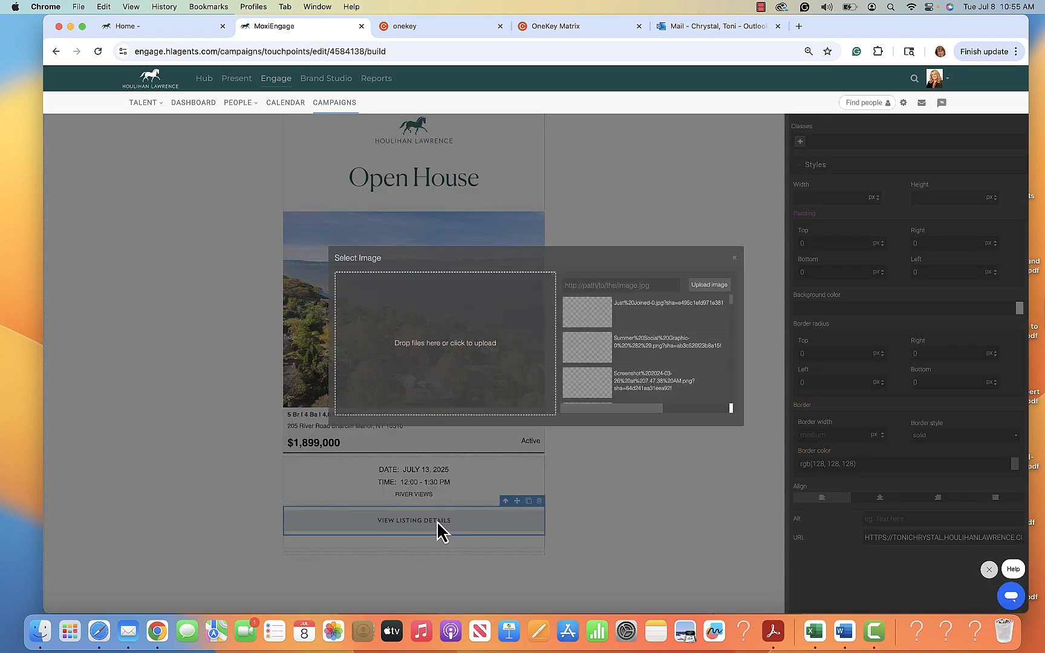
pyautogui.click(734, 262)
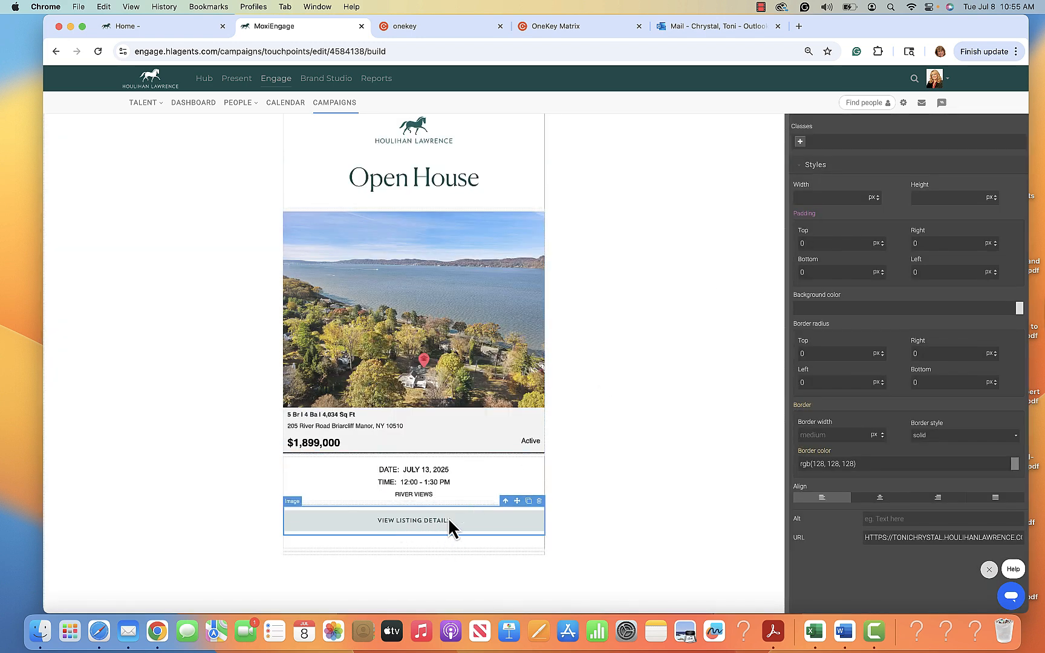
pyautogui.click(867, 537)
pyautogui.press('super+a')
pyautogui.press('BackSpace')
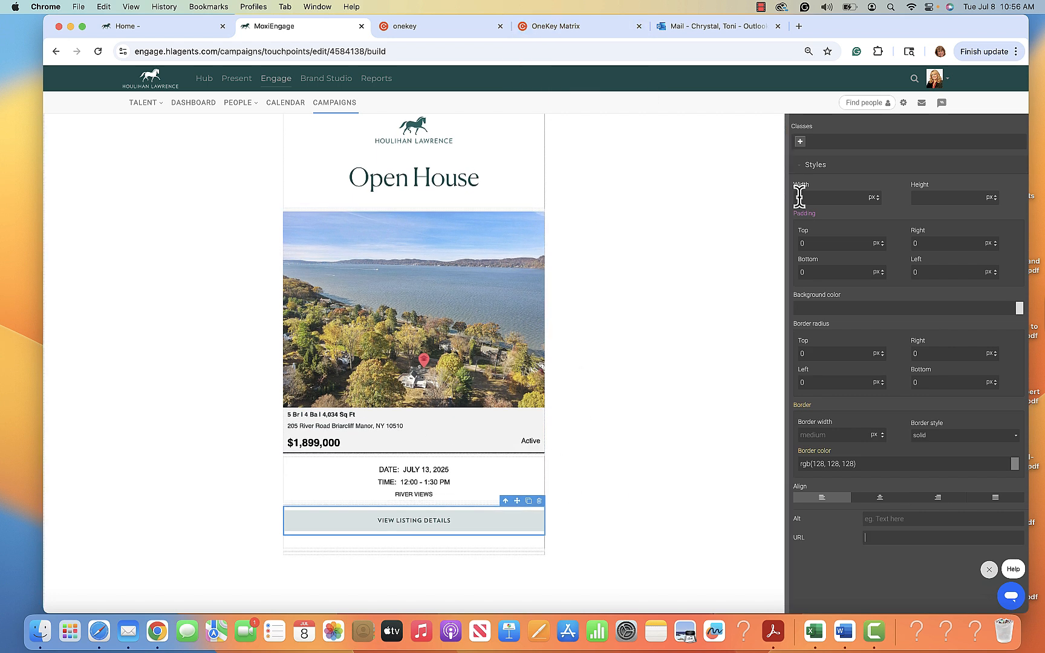
pyautogui.scroll(2, 669, 175)
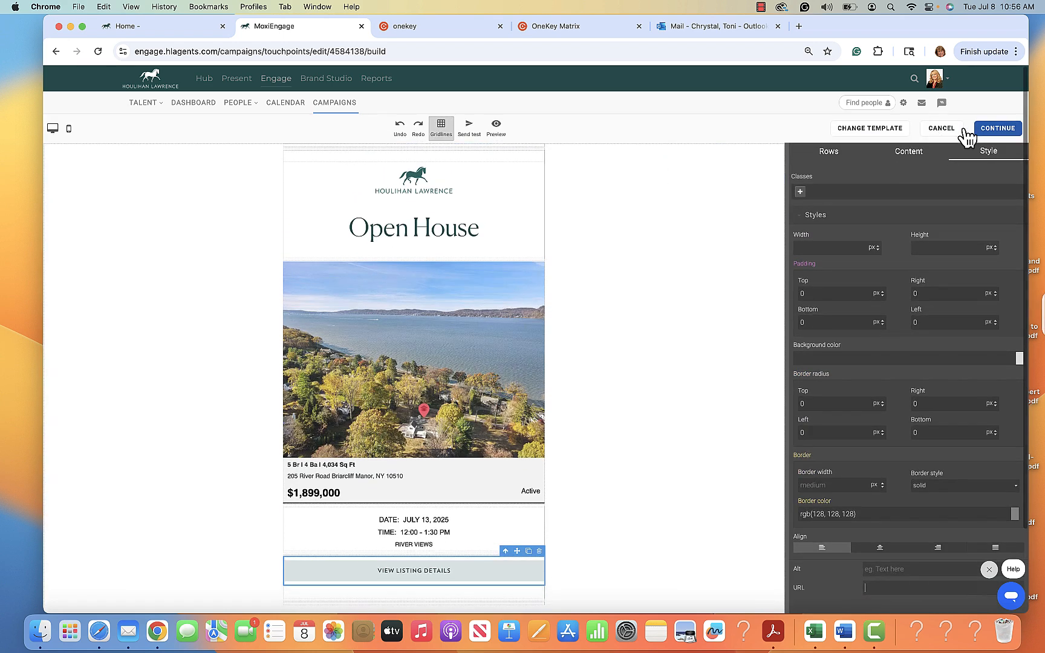
# Save the email content, send a test to the prefilled address, and save the finished email.
pyautogui.click(1004, 134)
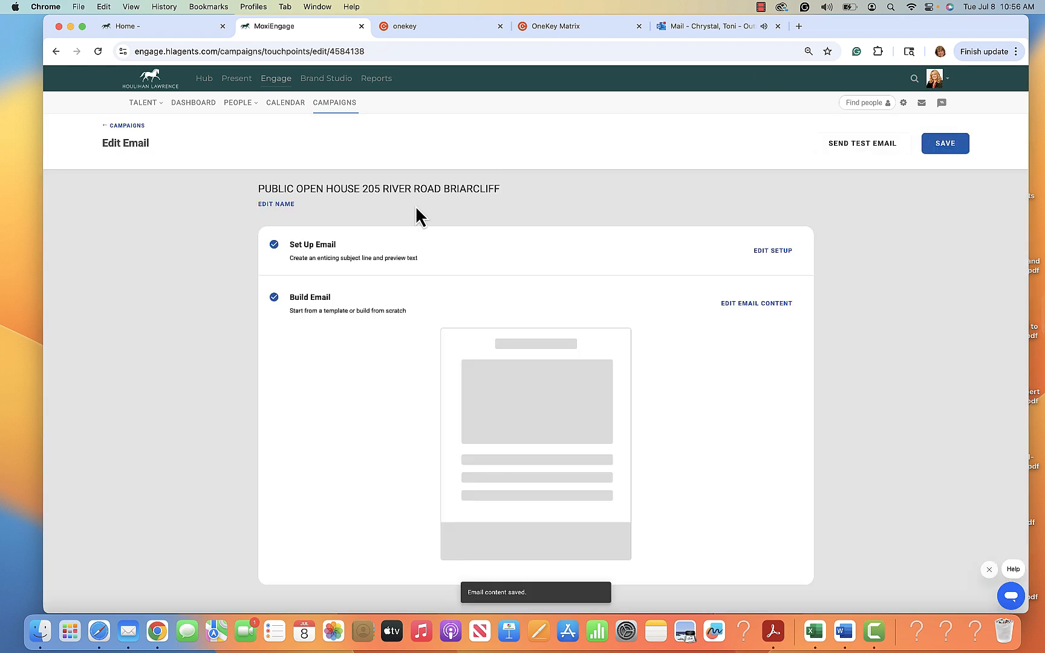
pyautogui.click(862, 148)
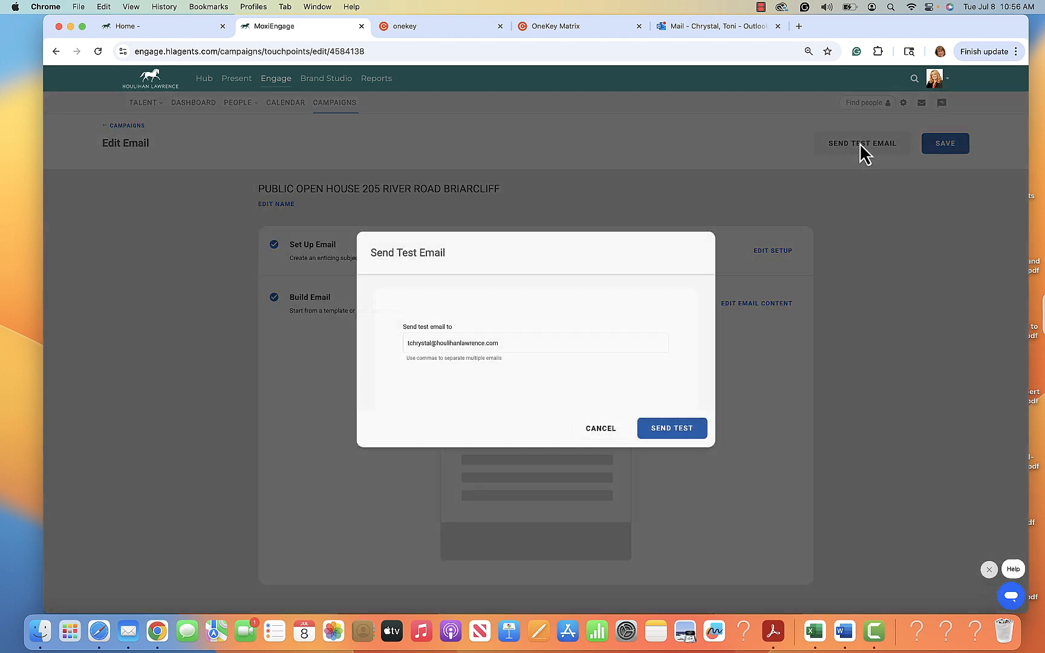
pyautogui.click(670, 430)
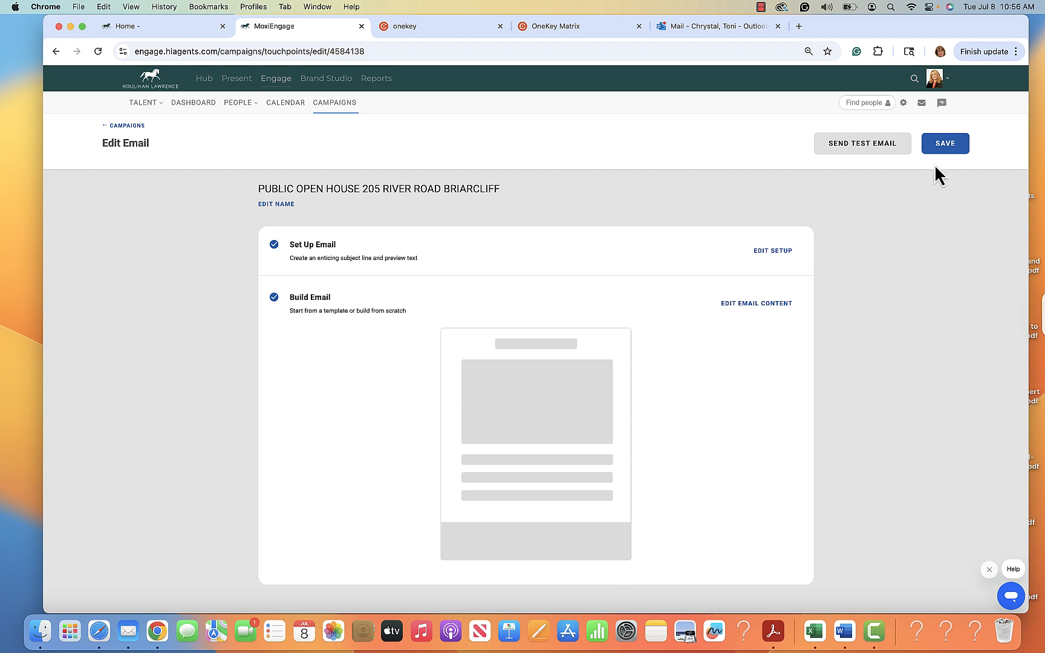
pyautogui.click(946, 151)
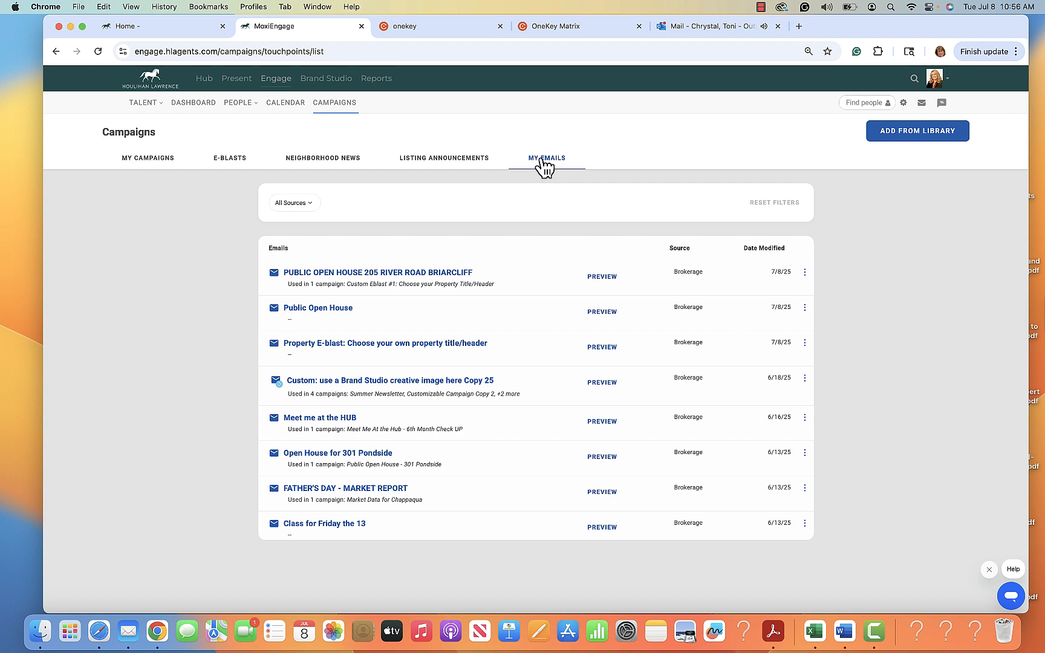
# Open the Custom Eblast #1 e-blast setup and rename the campaign 'PUBIC OPEN HOUSE RIVER ROAD'.
pyautogui.click(232, 153)
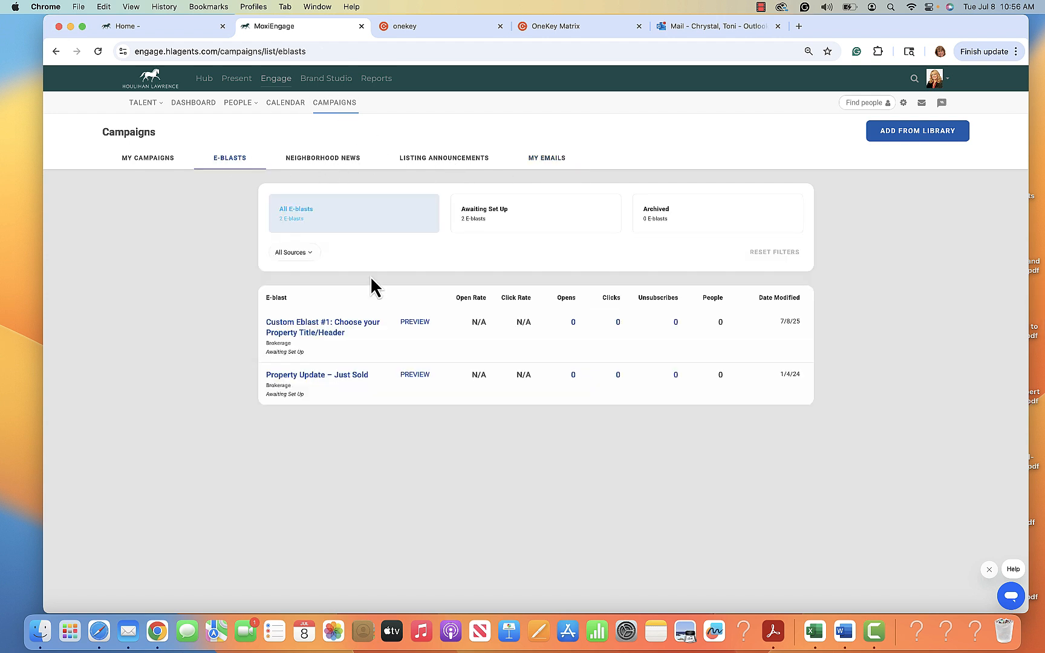
pyautogui.click(324, 332)
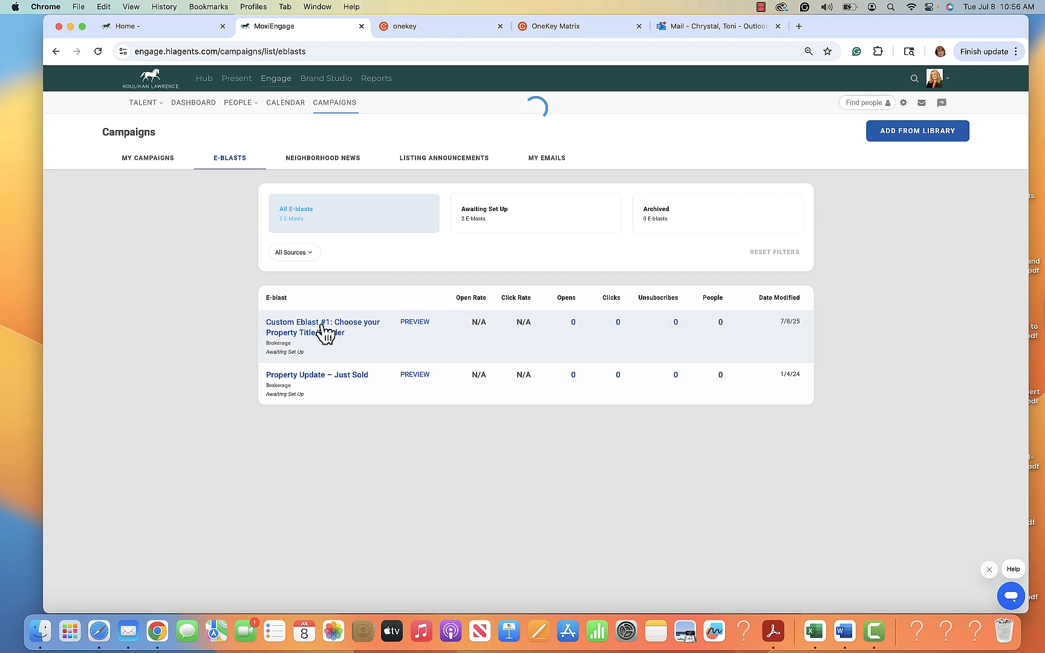
pyautogui.click(285, 220)
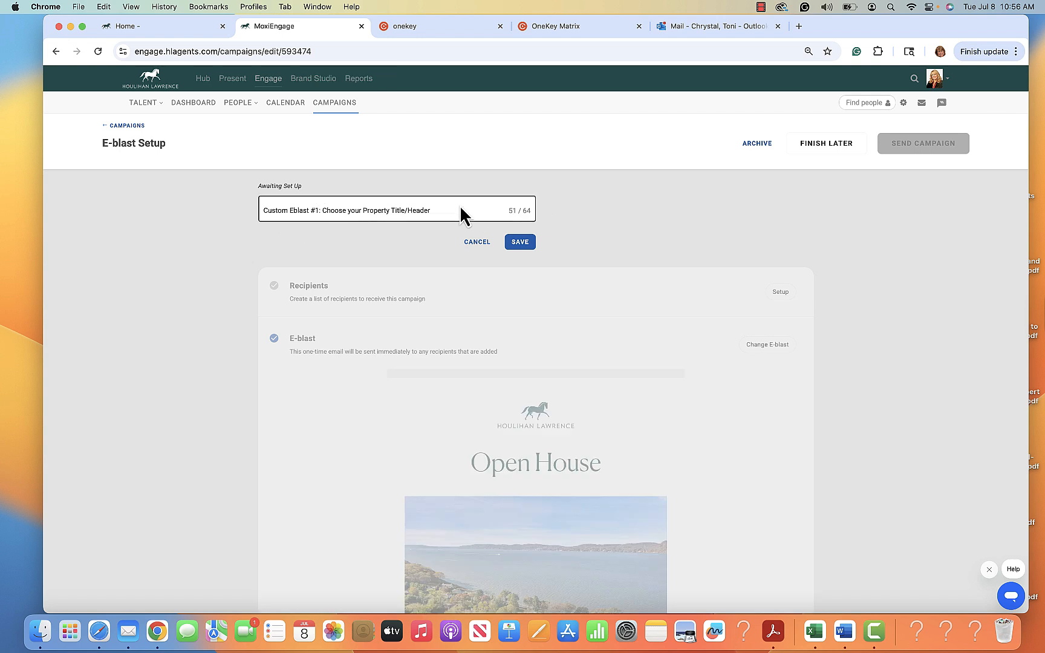
pyautogui.moveTo(436, 210); pyautogui.dragTo(220, 219)
pyautogui.write('P')
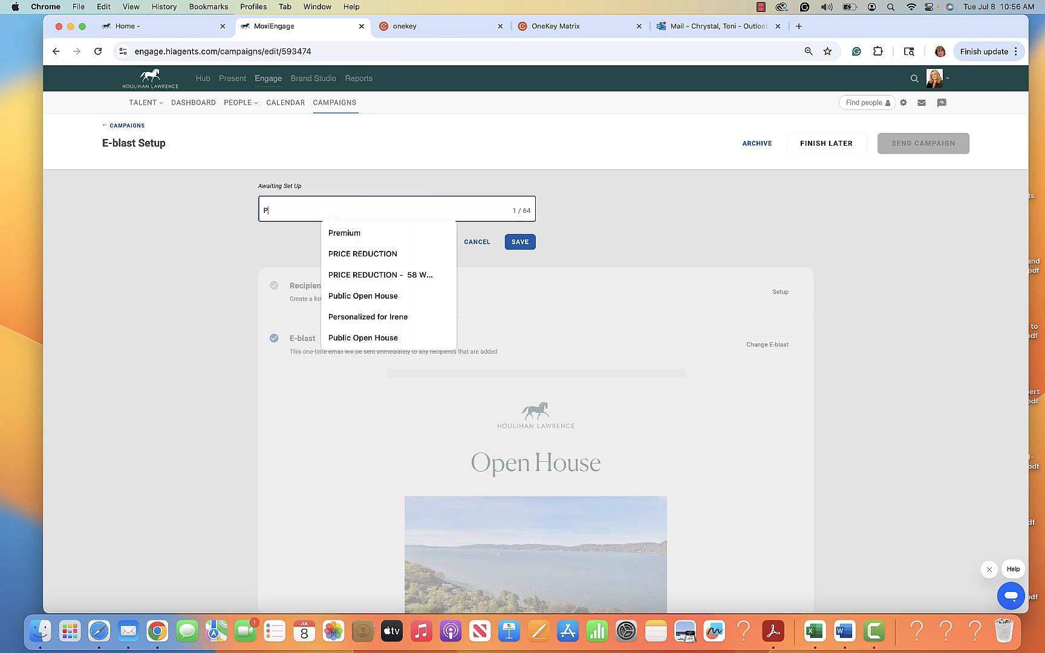
pyautogui.write('UBIC OPEN HOUSE')
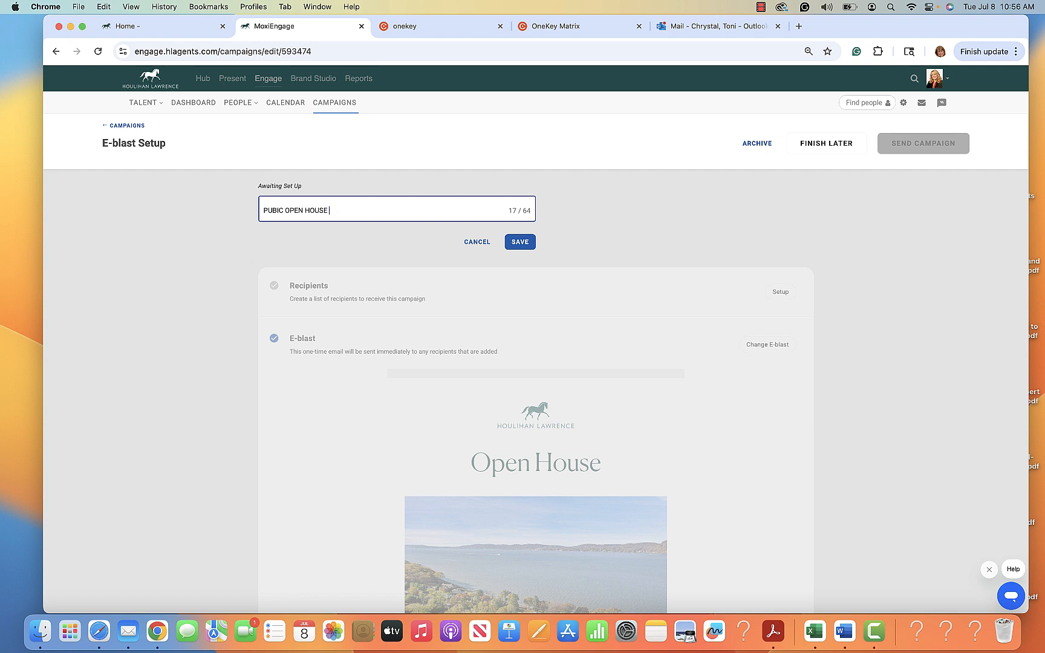
pyautogui.write(' RIVER ROAD')
pyautogui.click(518, 243)
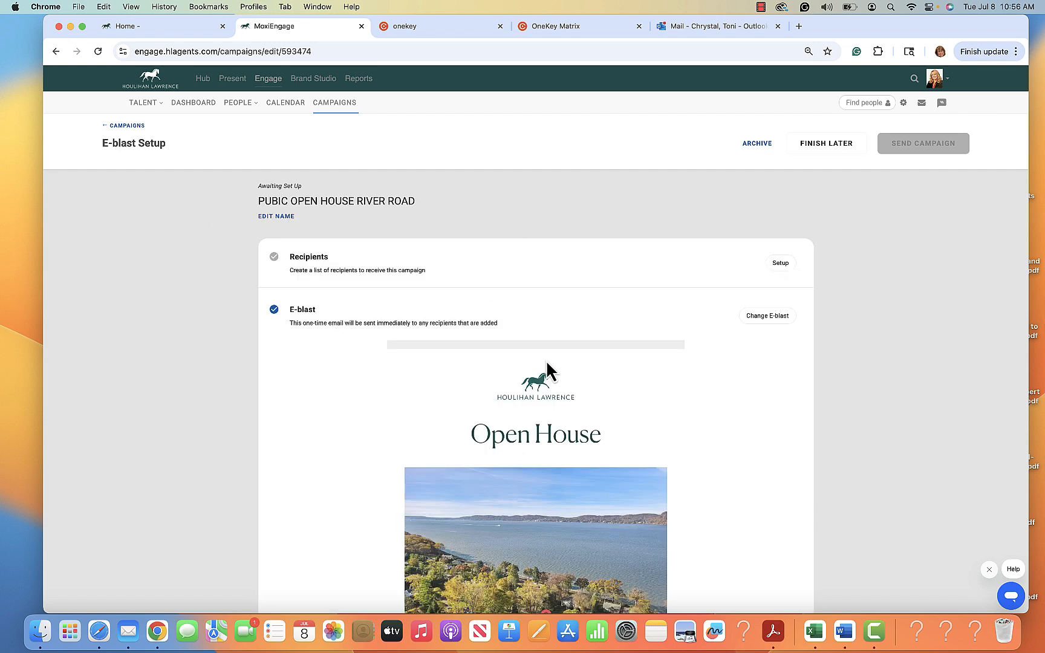
pyautogui.scroll(-10, 695, 462)
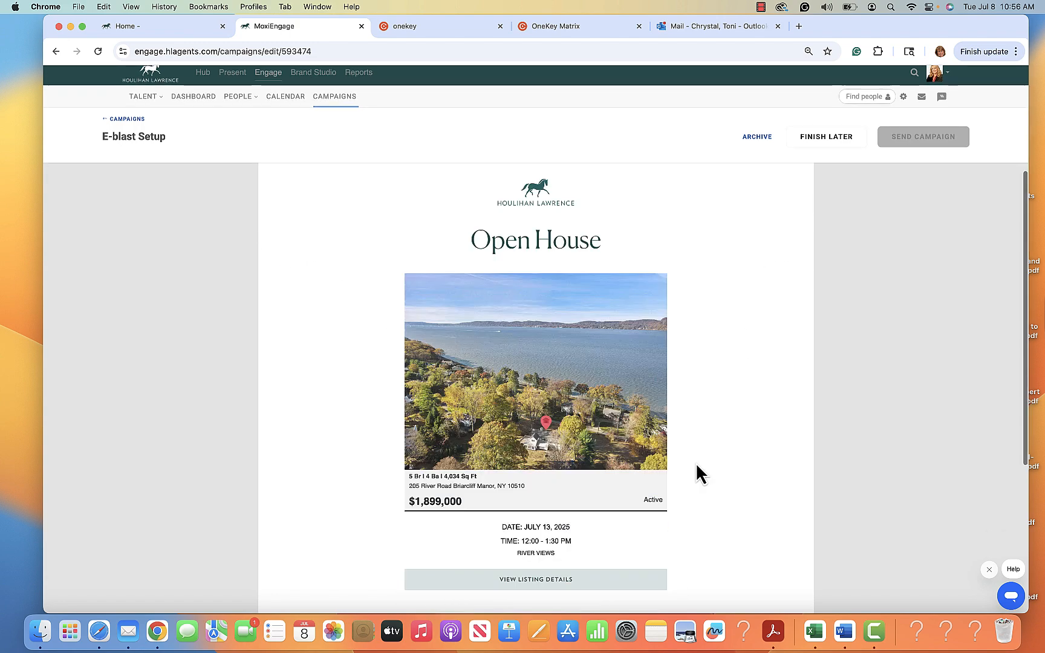
pyautogui.scroll(10, 695, 463)
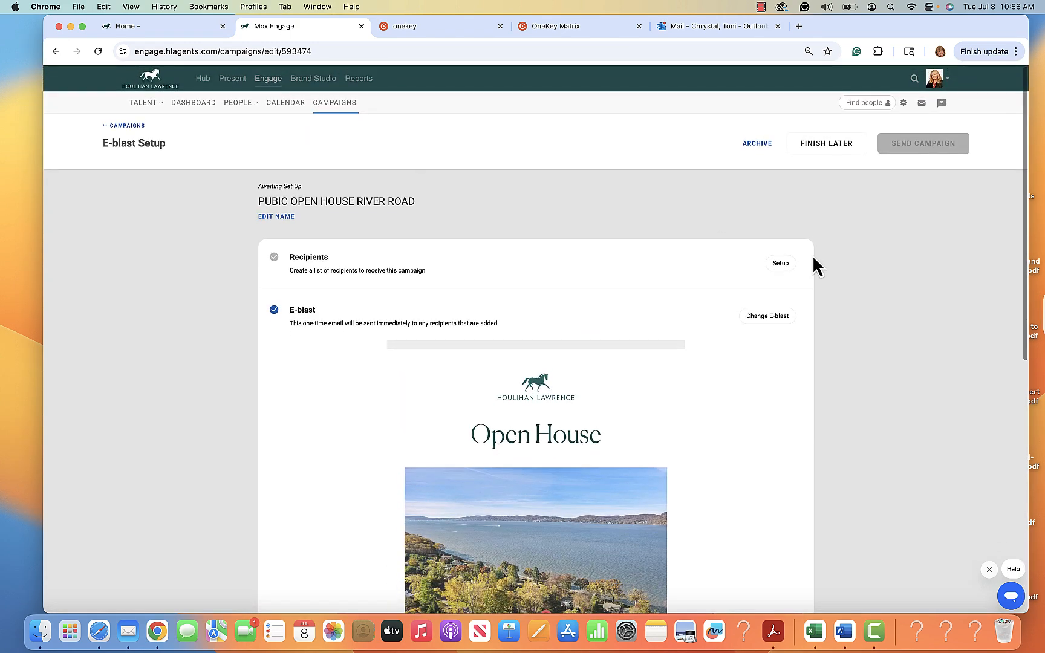
# Add the Just Listed/Sold/Open House group as recipients and save, giving five recipients.
pyautogui.click(785, 266)
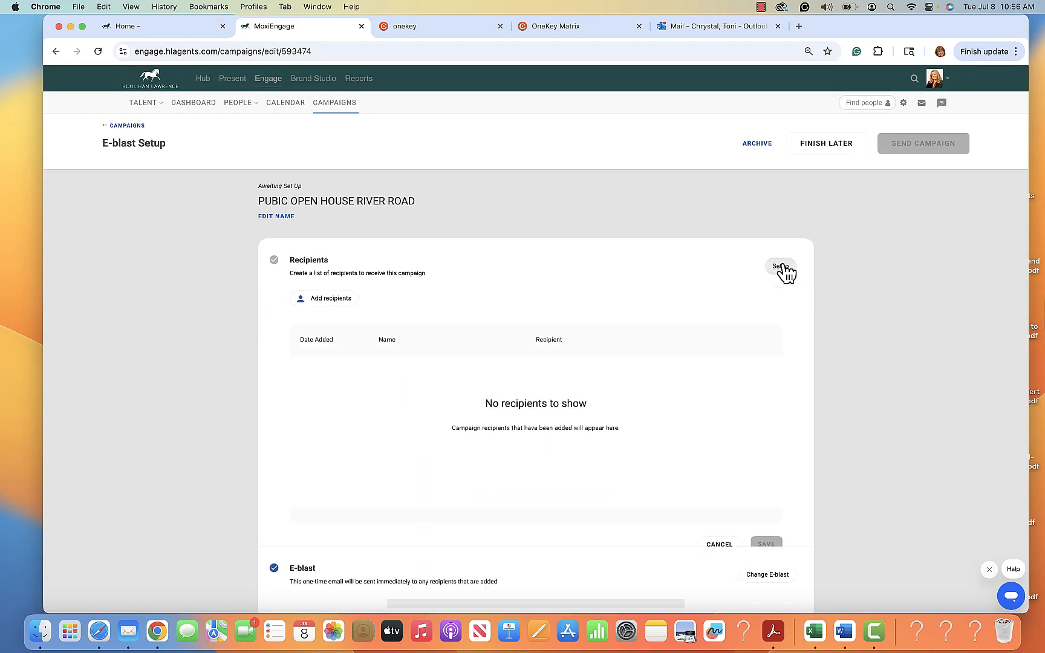
pyautogui.click(328, 300)
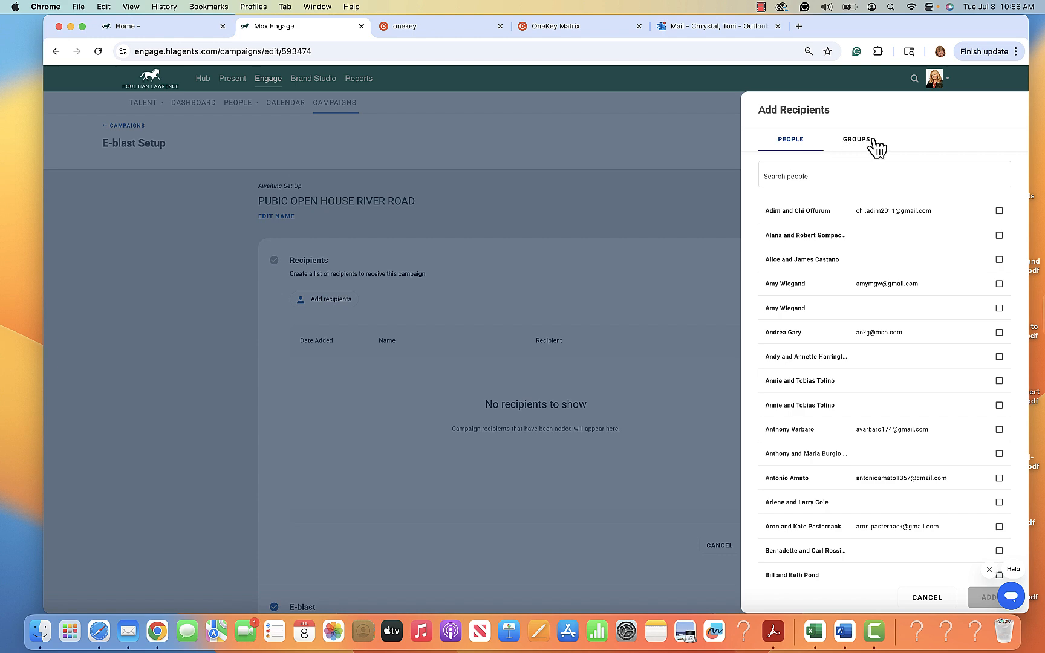
pyautogui.click(862, 143)
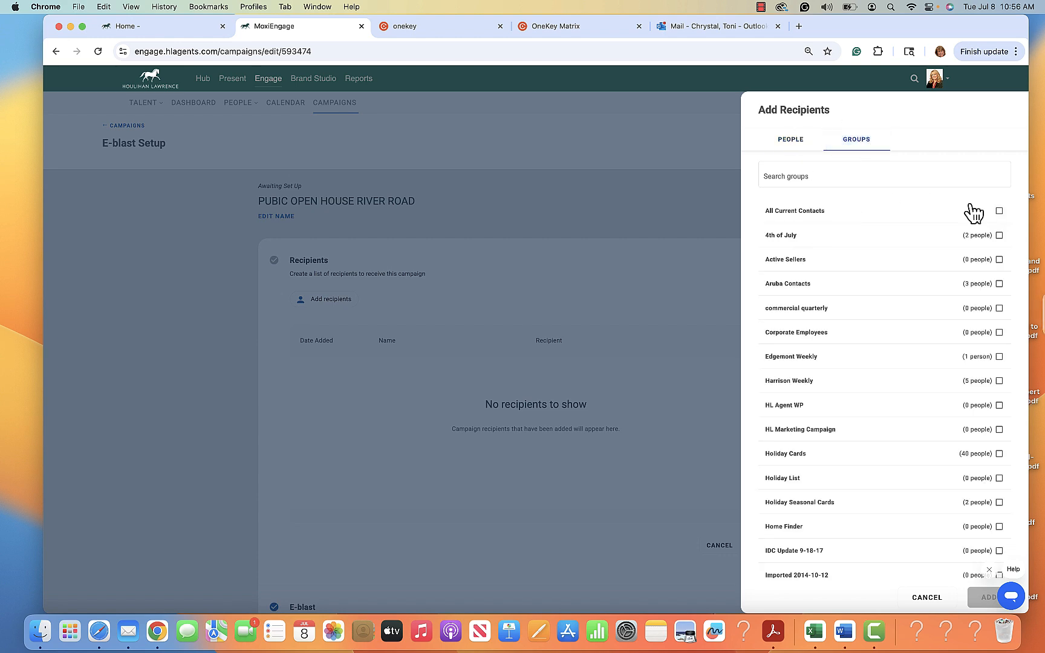
pyautogui.scroll(-4, 977, 459)
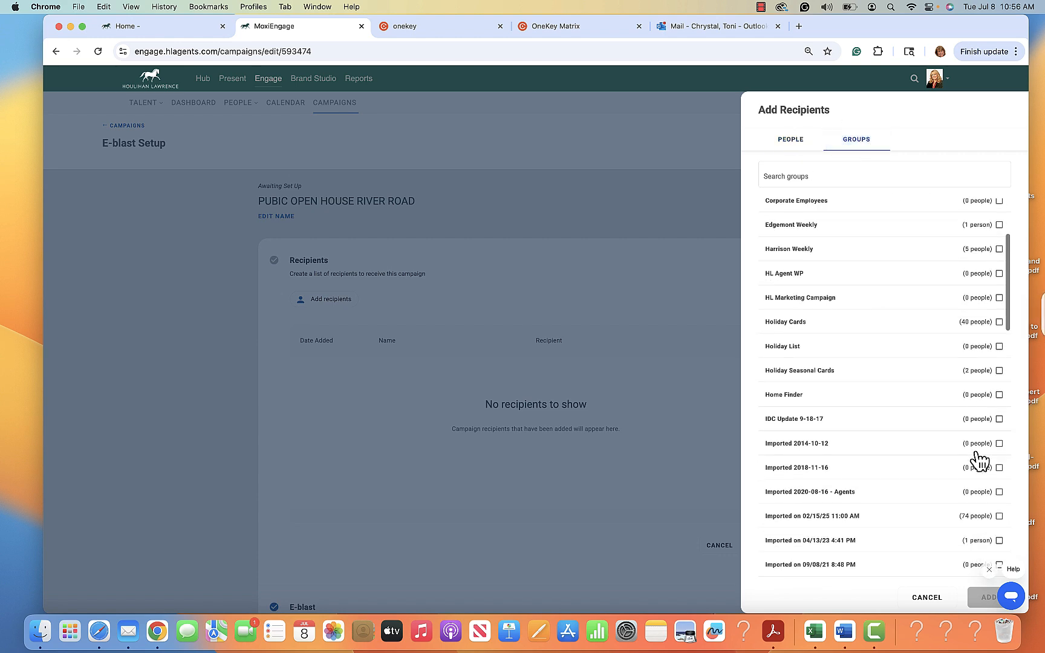
pyautogui.scroll(-4, 978, 460)
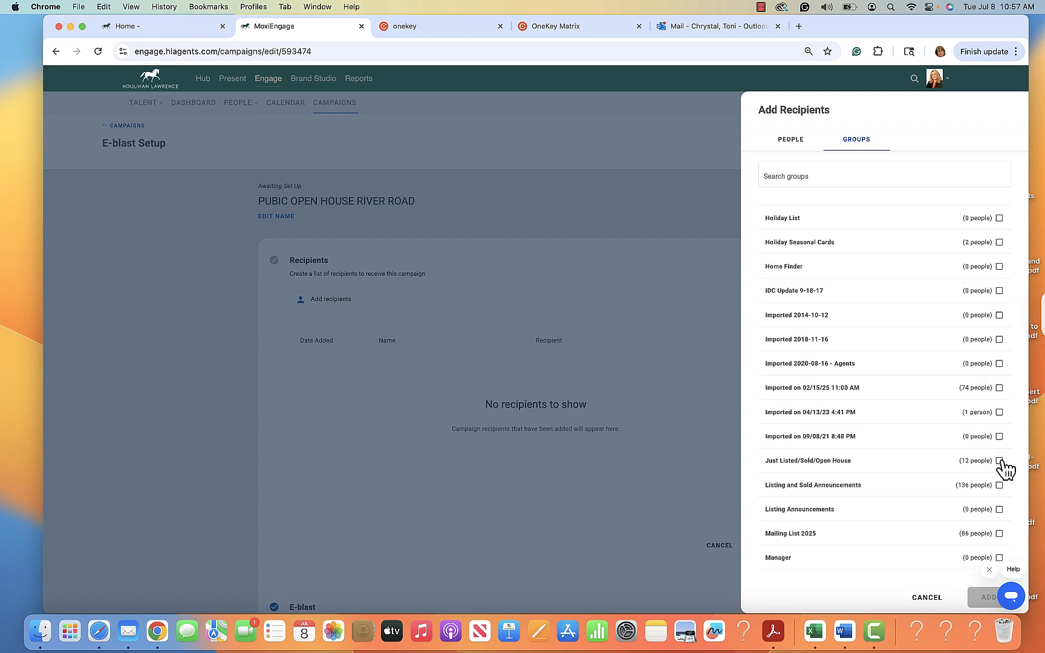
pyautogui.click(999, 462)
pyautogui.click(989, 598)
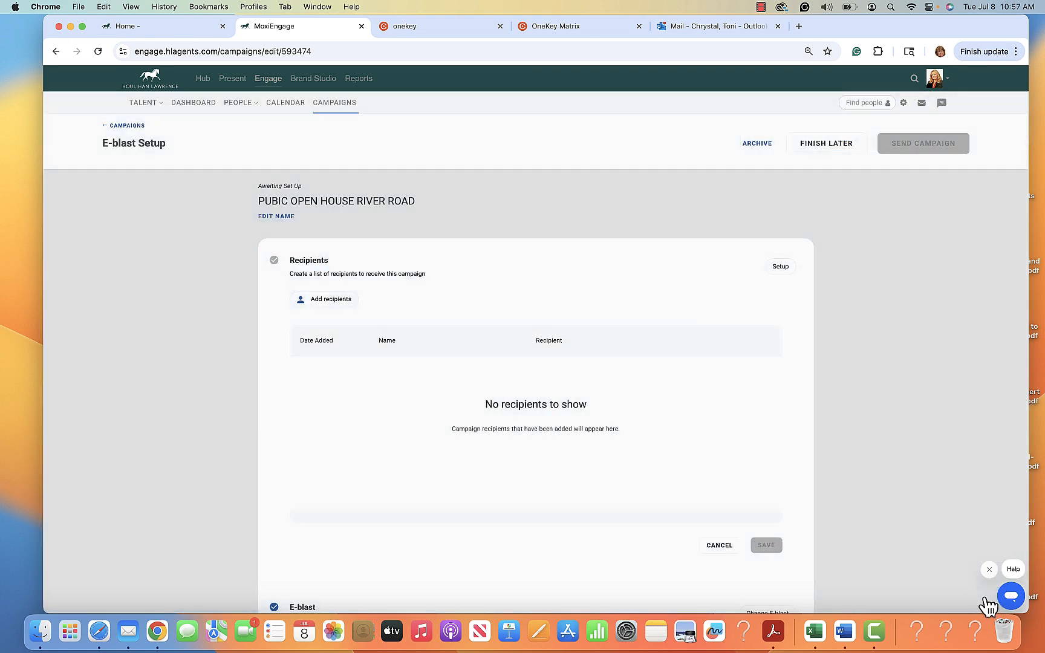
pyautogui.scroll(-10, 396, 473)
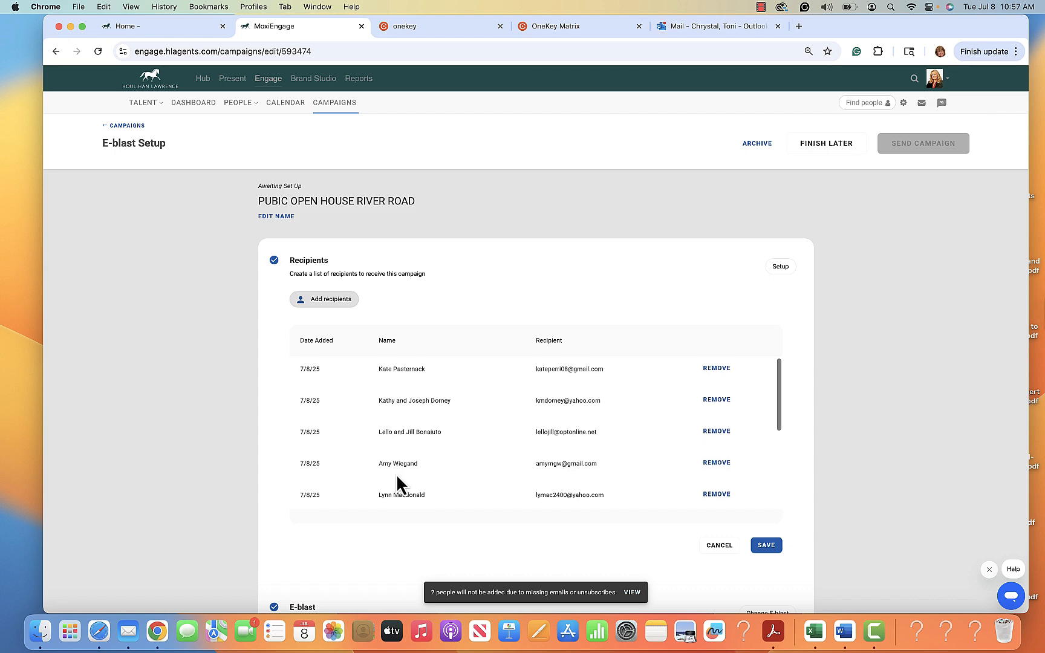
pyautogui.scroll(10, 396, 110)
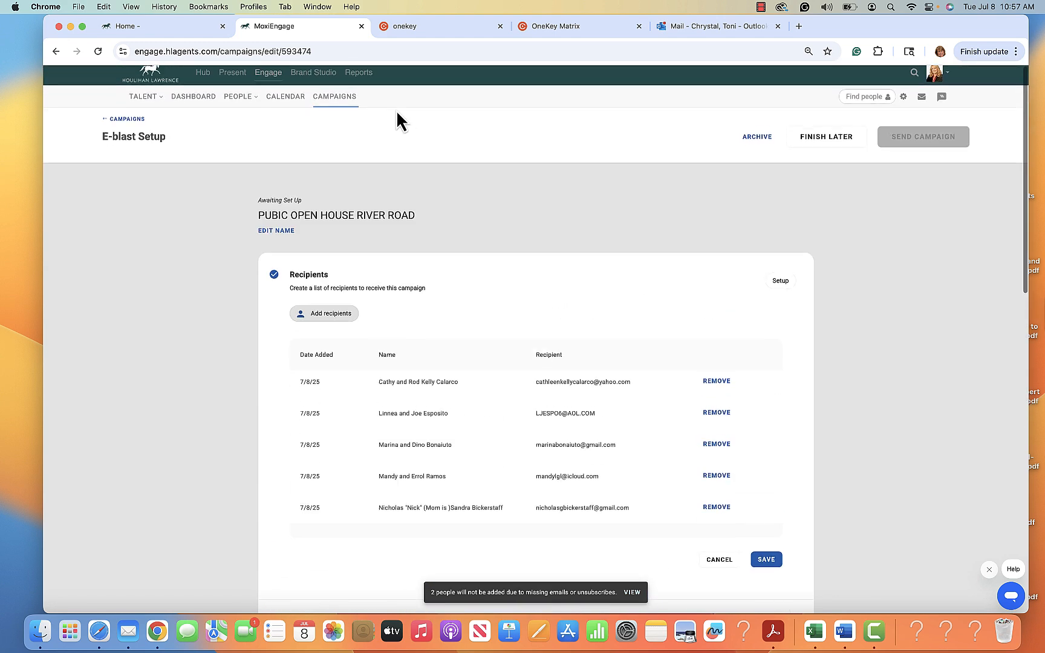
pyautogui.click(765, 546)
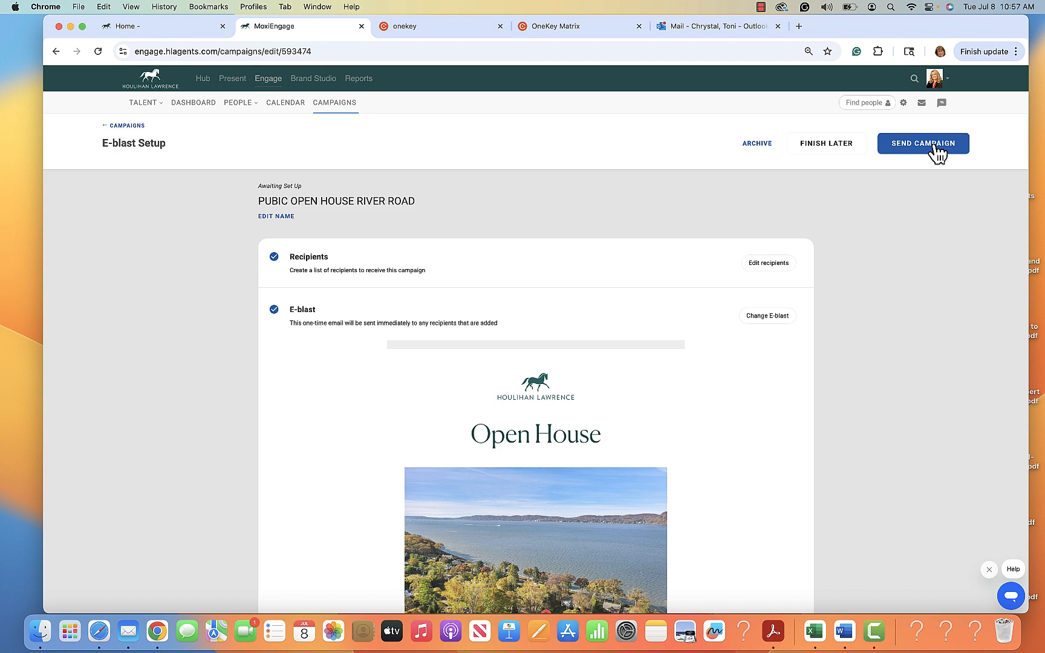
pyautogui.scroll(-5, 910, 250)
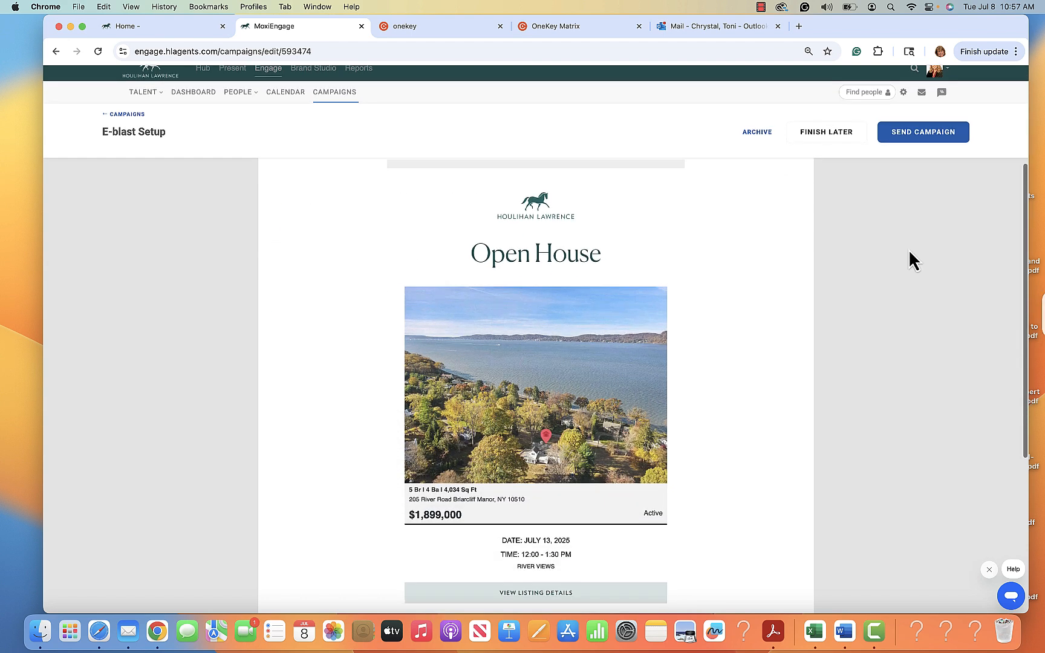
pyautogui.scroll(5, 907, 249)
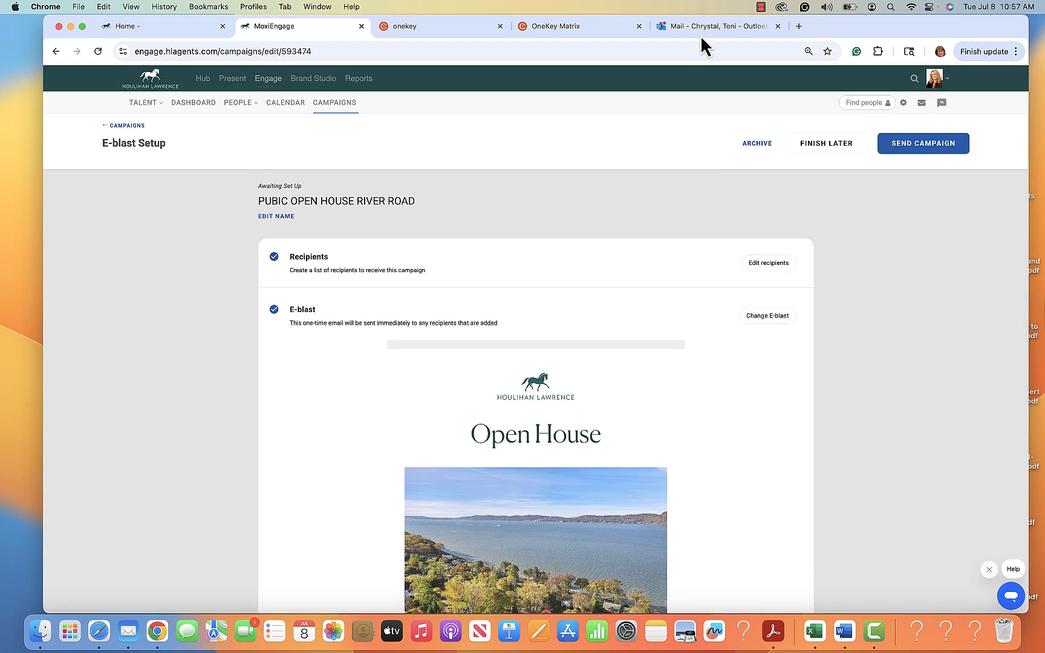